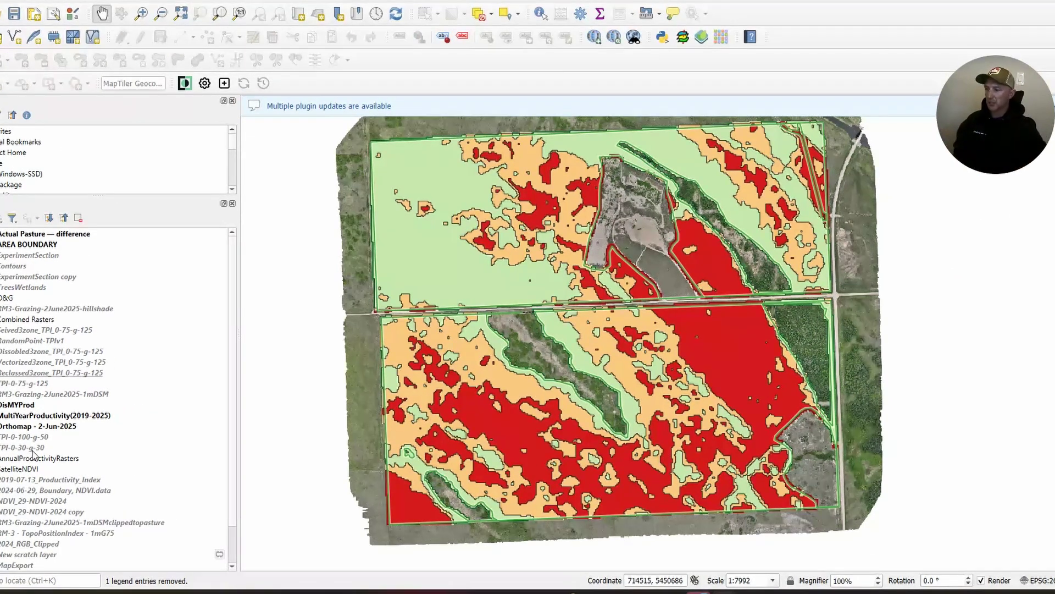
# Step: Hide the DisMYProd and MultiYearProductivity(2019-2025) layers to view the orthomap, and show the MultiYearProductivity(2019-2025) layer again
pyautogui.click(0, 405)
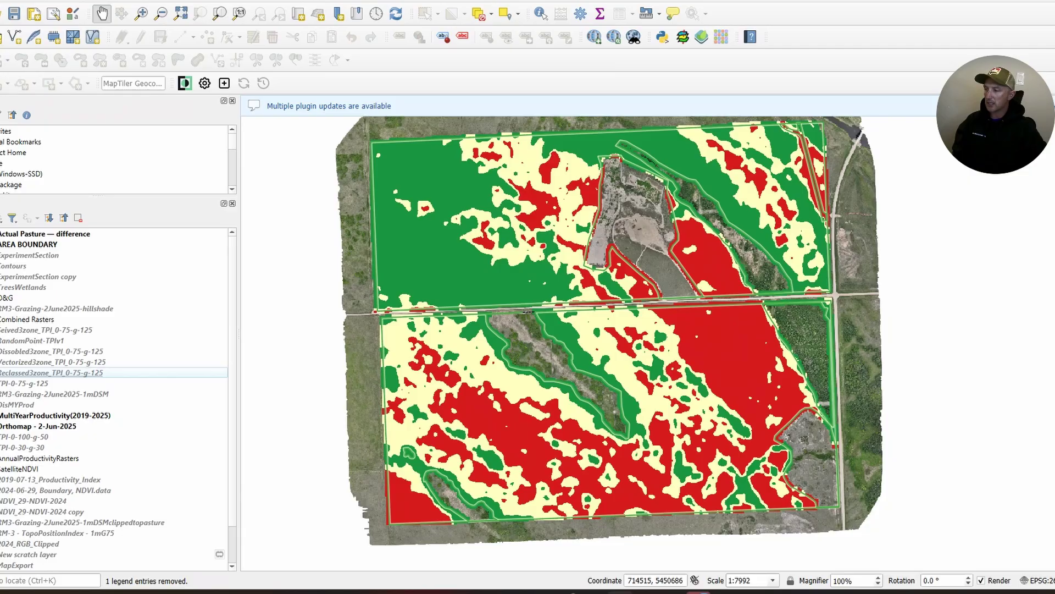
pyautogui.click(0, 415)
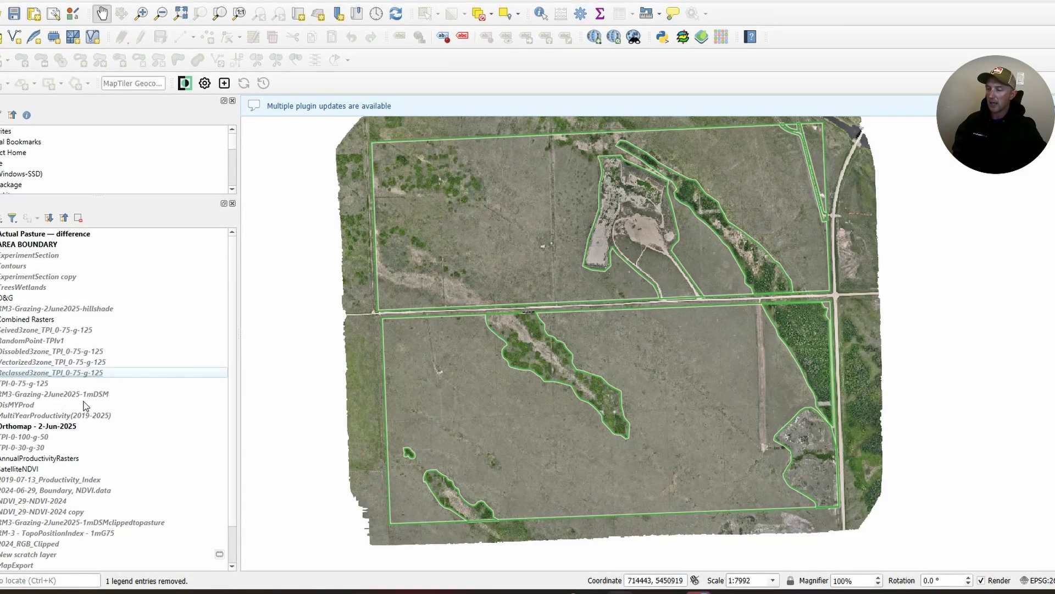
pyautogui.click(54, 416)
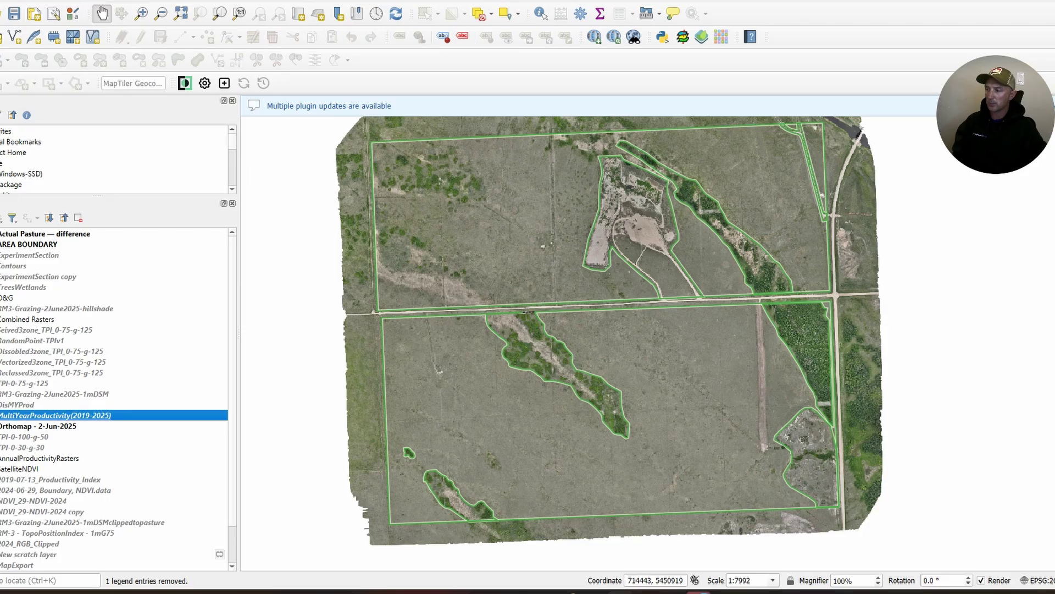
pyautogui.press('space')
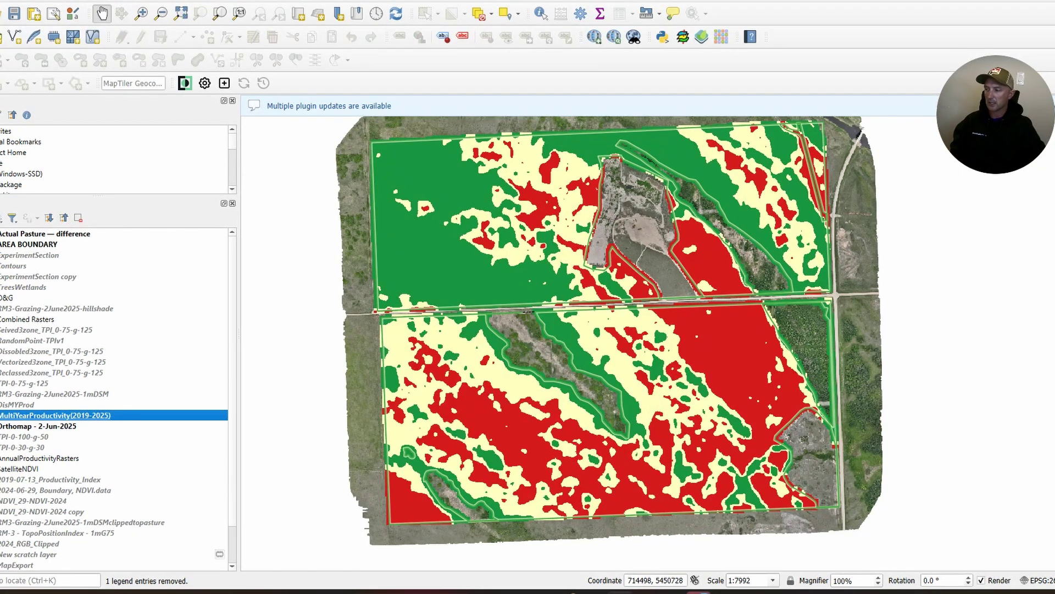
# Step: Hide the MultiYearProductivity(2019-2025) layer and examine the orthomap up close around the trail in the southwest of the pasture
pyautogui.click(1, 415)
pyautogui.scroll(4, 435, 396)
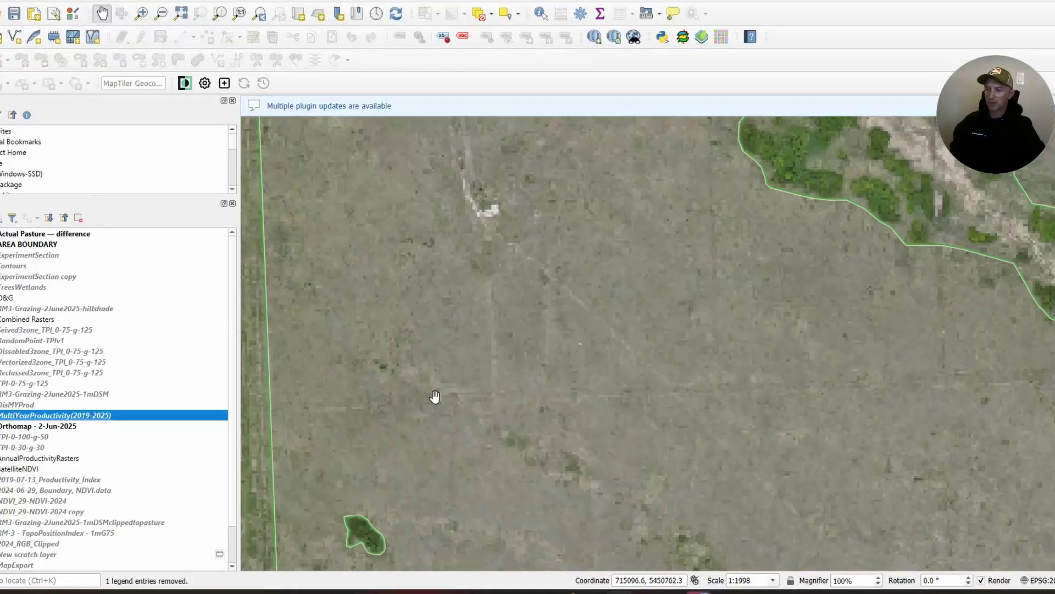
pyautogui.scroll(2, 494, 216)
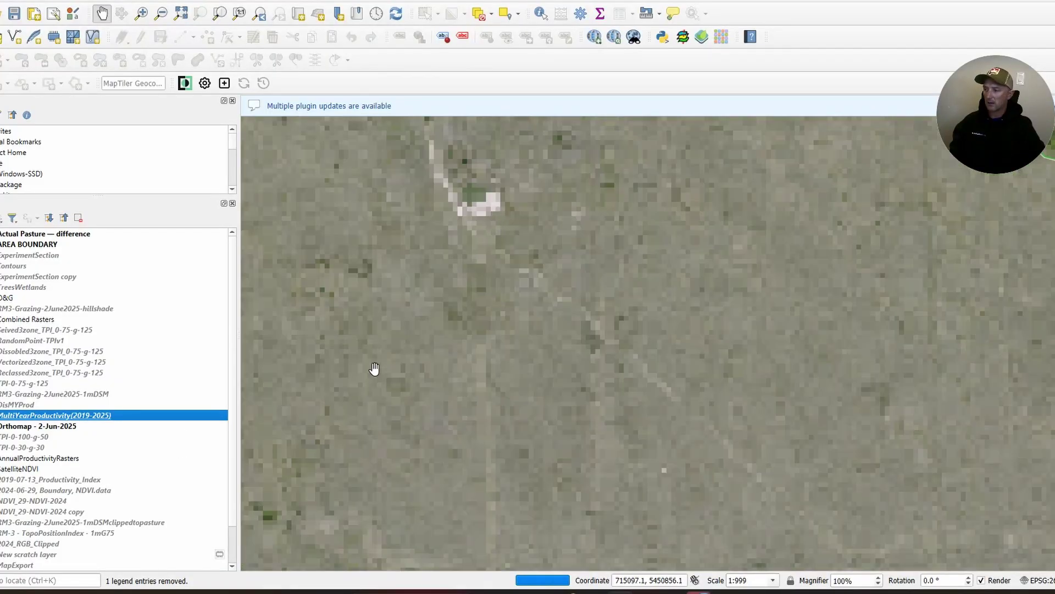
pyautogui.moveTo(466, 213); pyautogui.dragTo(488, 301)
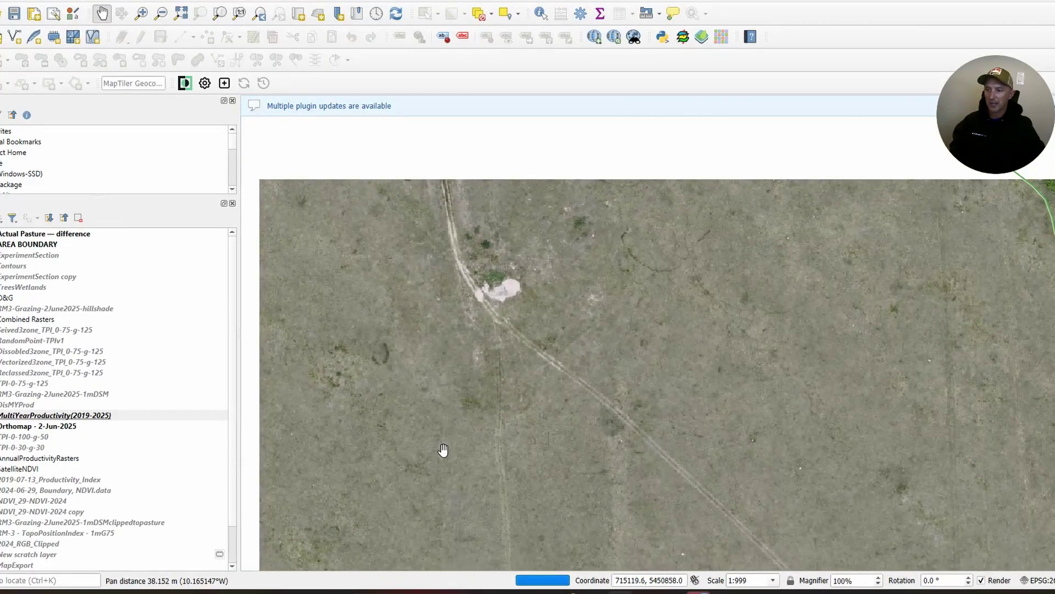
pyautogui.scroll(-2, 407, 431)
pyautogui.scroll(-2, 416, 448)
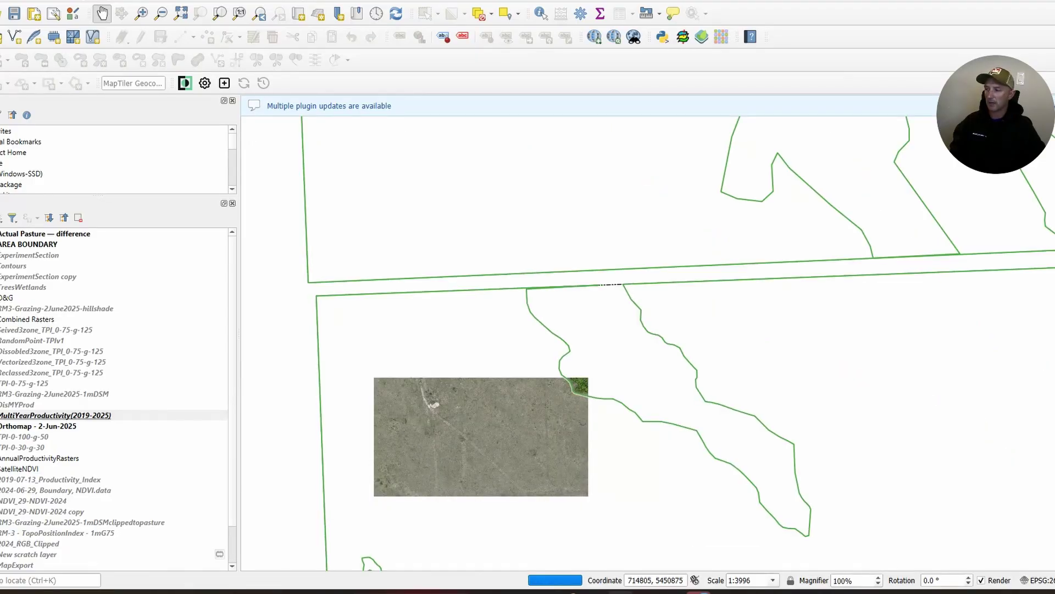
# Step: Show the MultiYearProductivity(2019-2025) and DisMYProd layers over the whole pasture
pyautogui.click(1, 415)
pyautogui.click(0, 405)
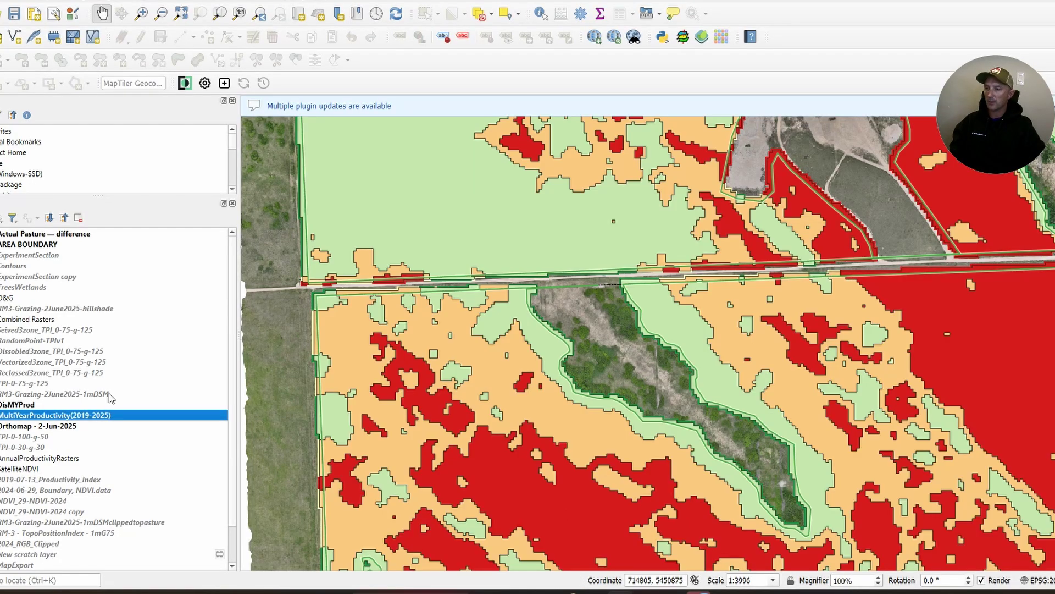
pyautogui.scroll(-1, 279, 412)
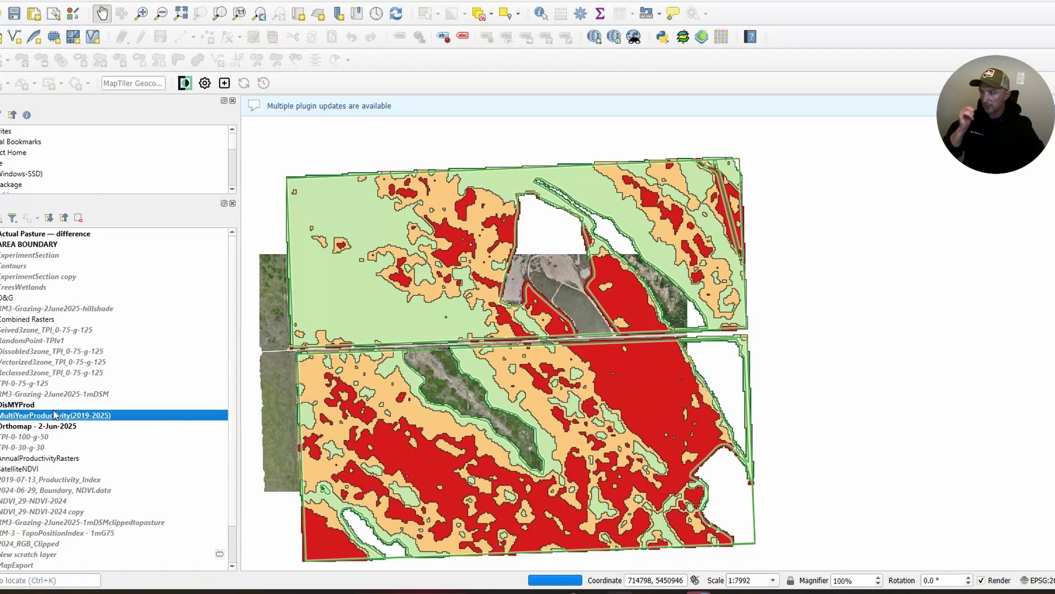
pyautogui.moveTo(518, 444); pyautogui.dragTo(517, 424)
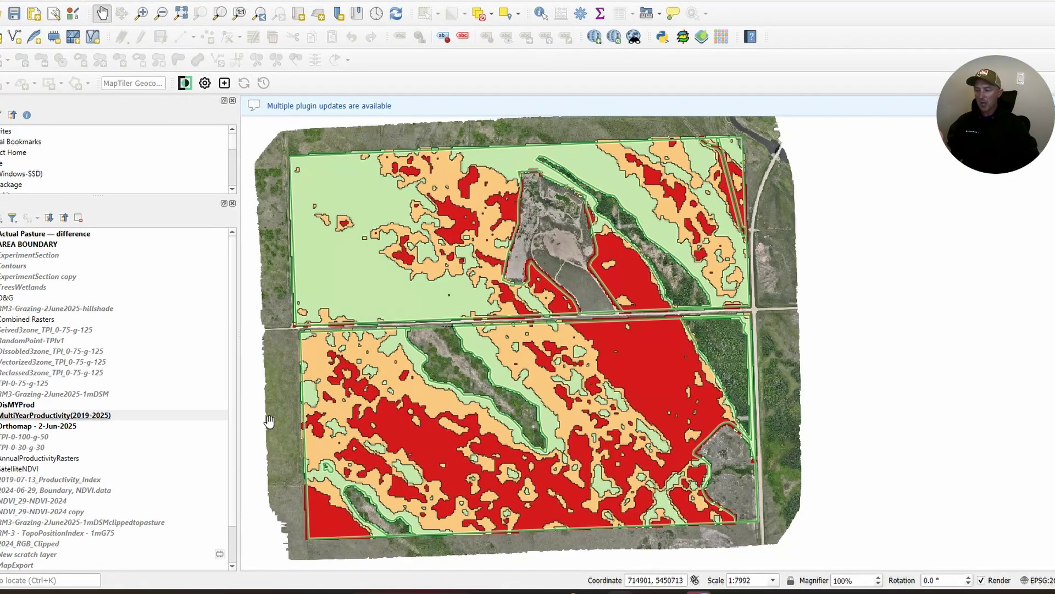
# Step: Run Random Points in Polygons on DisMYProd with 15 points per feature and 75 m for both the minimum and global minimum distances
pyautogui.moveTo(1054, 107); pyautogui.dragTo(458, 137)
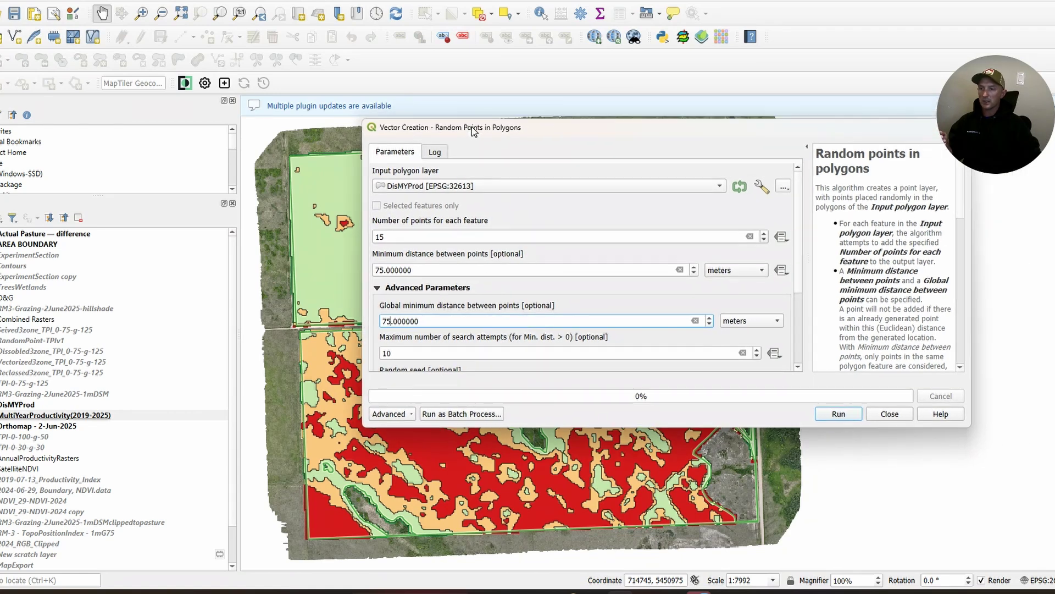
pyautogui.click(134, 1)
pyautogui.moveTo(166, 52)
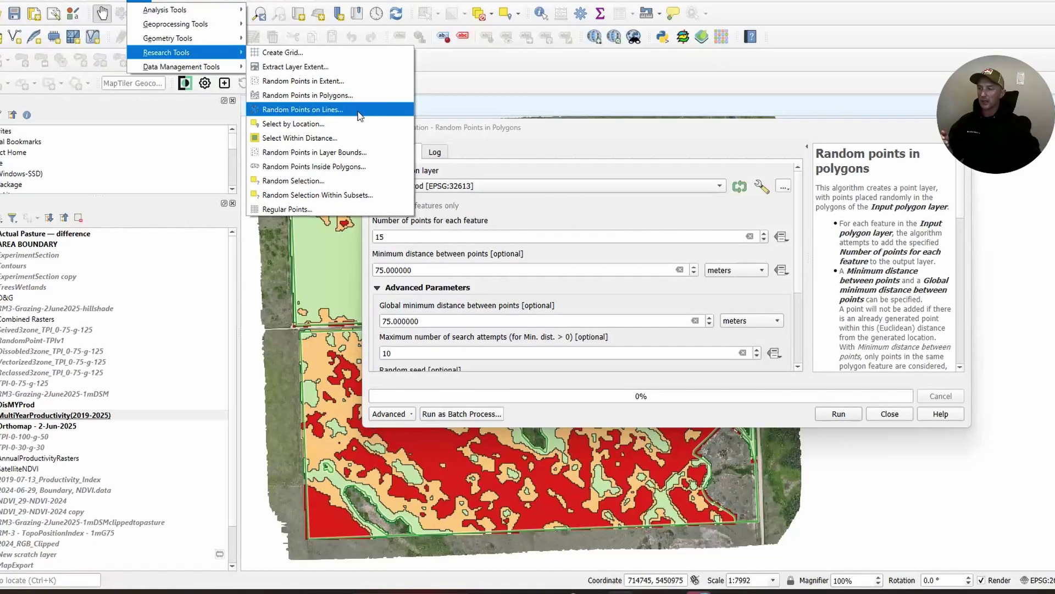
pyautogui.click(515, 131)
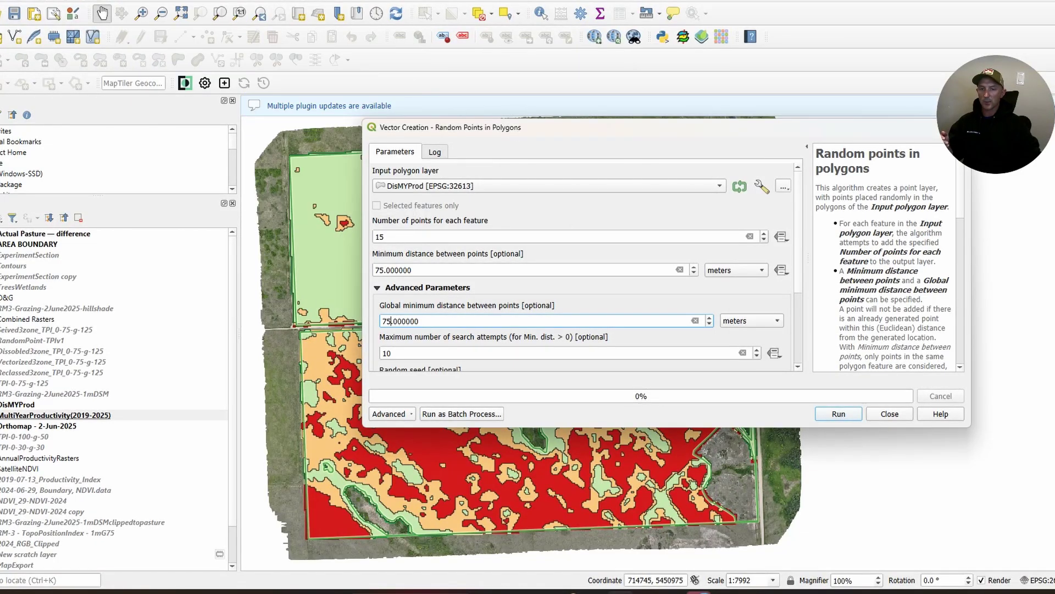
pyautogui.moveTo(664, 132); pyautogui.dragTo(735, 176)
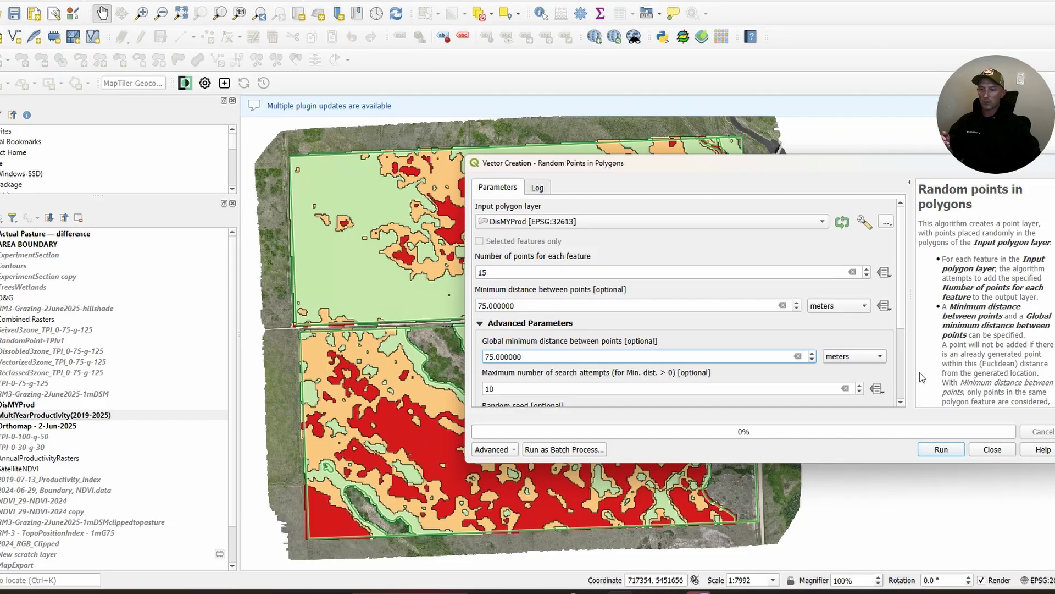
pyautogui.click(941, 448)
pyautogui.moveTo(805, 164); pyautogui.dragTo(1054, 176)
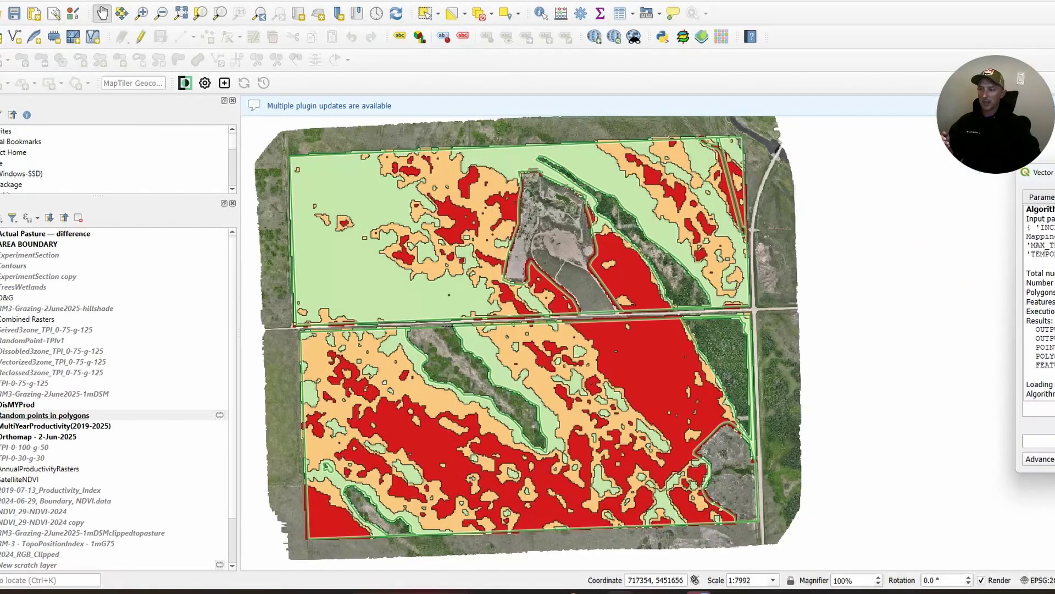
# Step: Apply the yellow starburst style to the random points layer and move it above the DisMYProd layer
pyautogui.rightClick(79, 414)
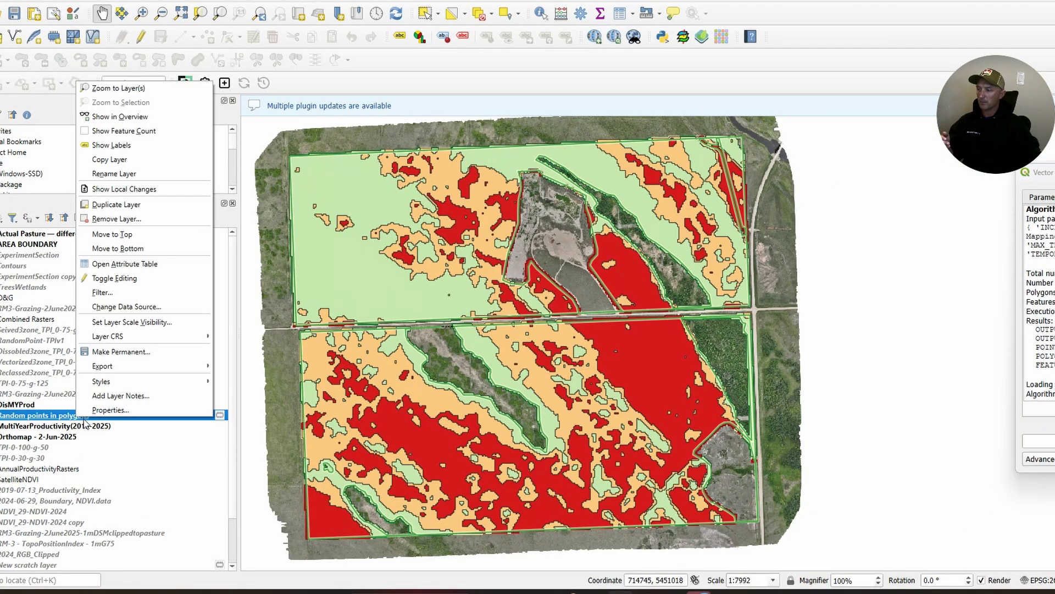
pyautogui.moveTo(138, 381)
pyautogui.click(413, 330)
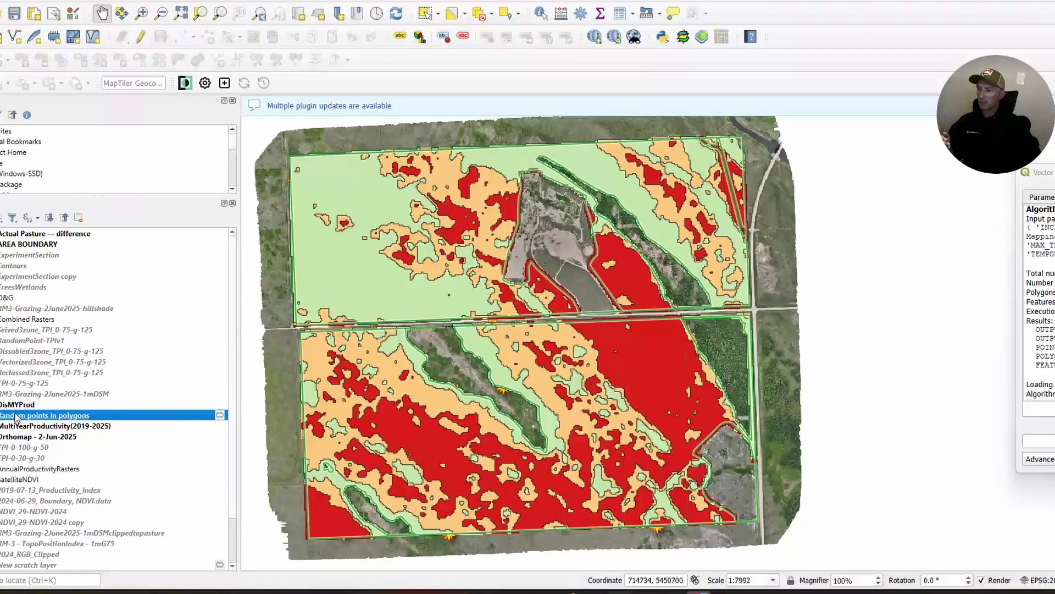
pyautogui.moveTo(19, 414); pyautogui.dragTo(26, 406)
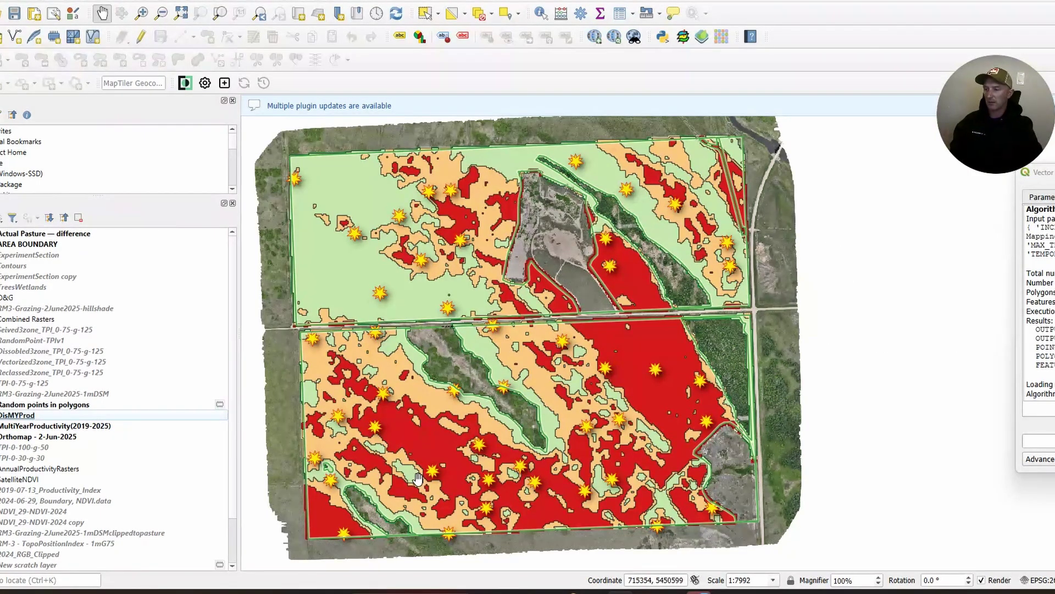
pyautogui.moveTo(1024, 172); pyautogui.dragTo(1054, 175)
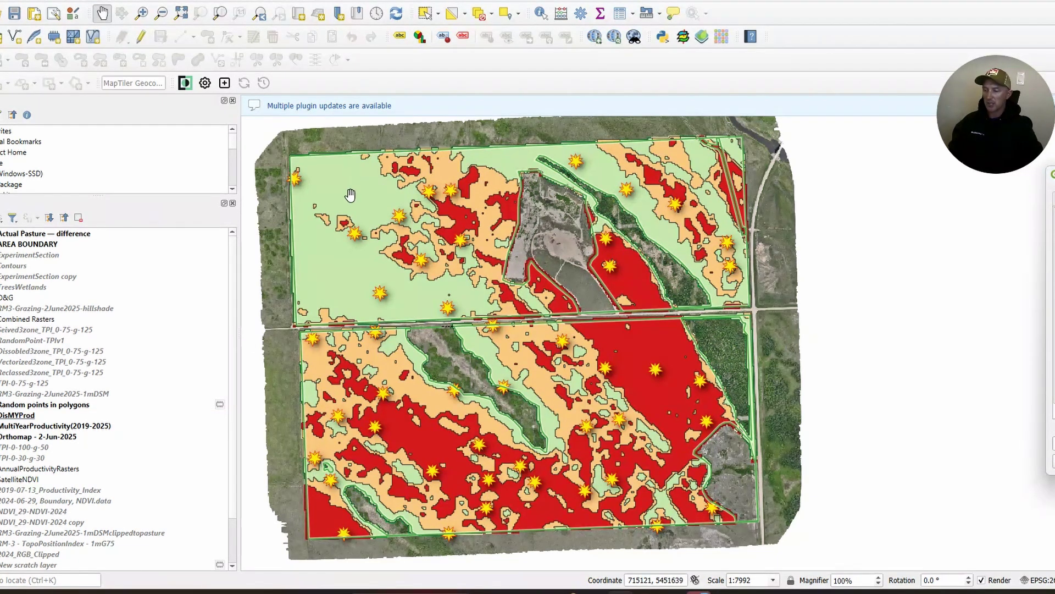
# Step: Start exporting the random points layer's features with GeoJSON as the format
pyautogui.rightClick(27, 405)
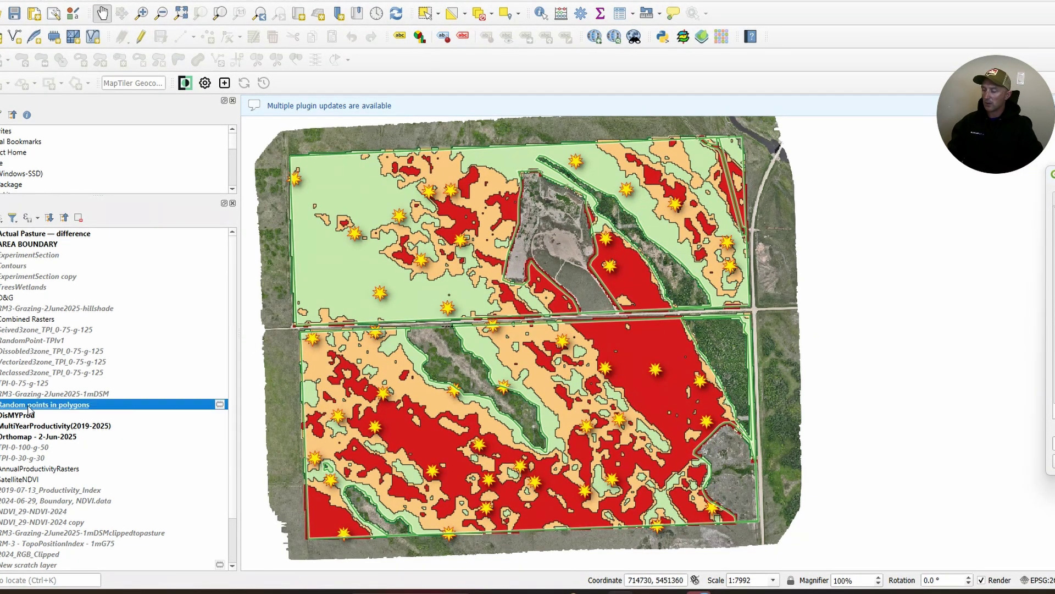
pyautogui.moveTo(63, 354)
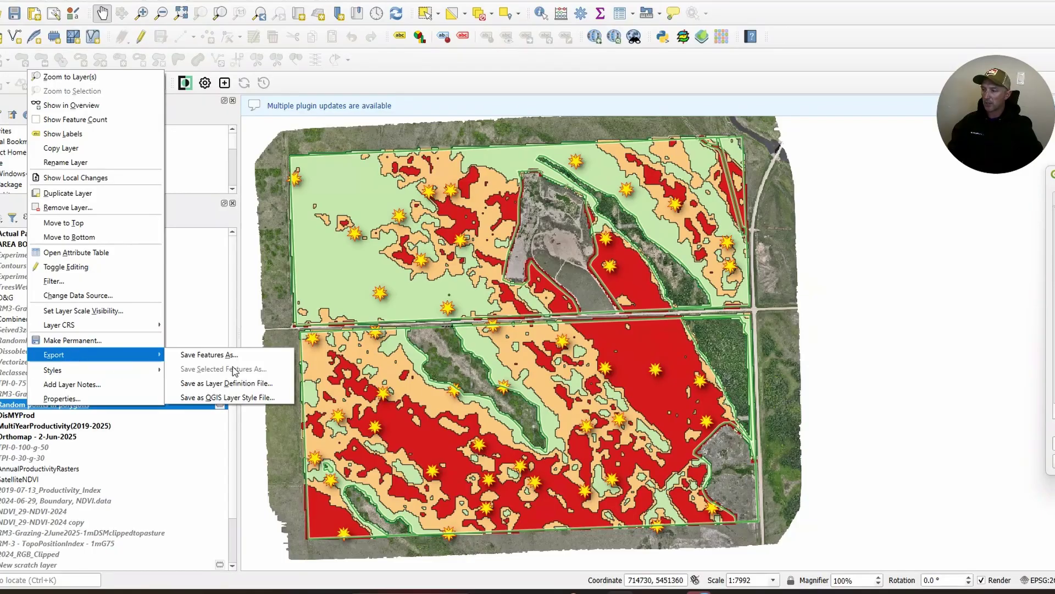
pyautogui.click(179, 360)
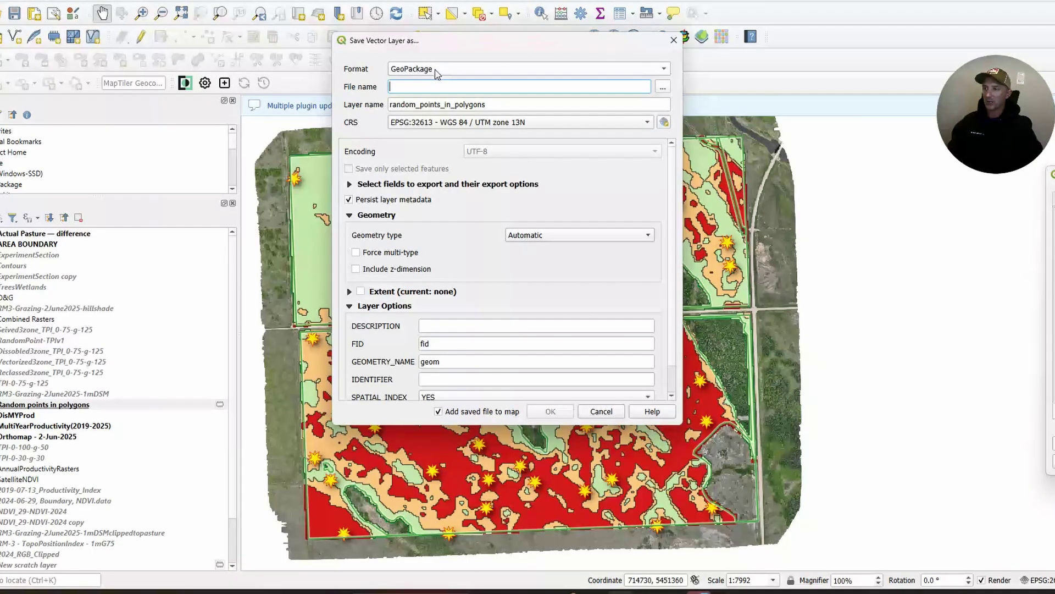
pyautogui.click(440, 69)
pyautogui.click(439, 198)
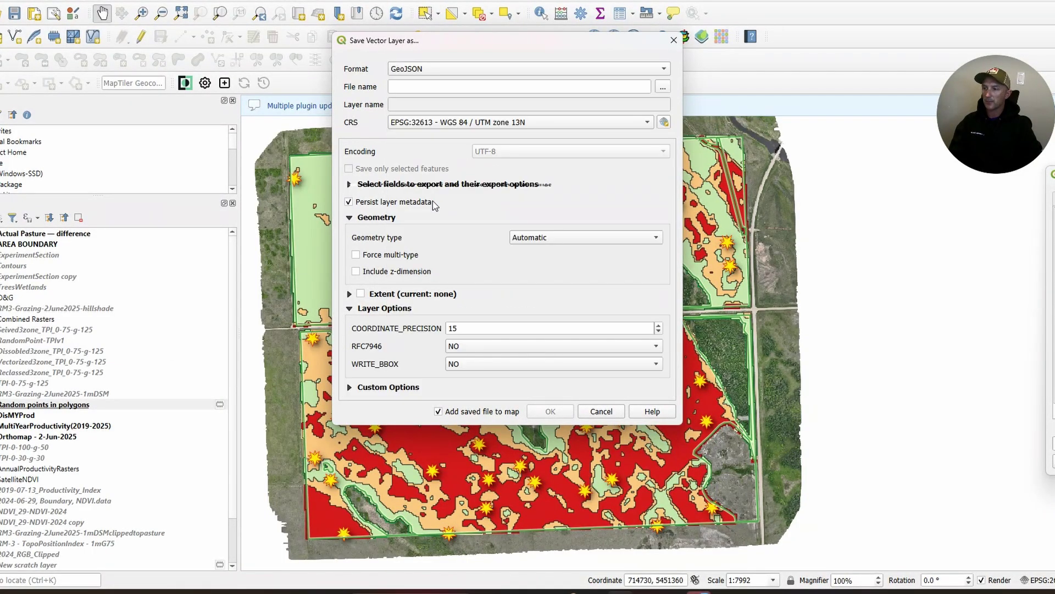
# Step: Set the export file to WaypointMission1 in the Downloads folder
pyautogui.click(663, 87)
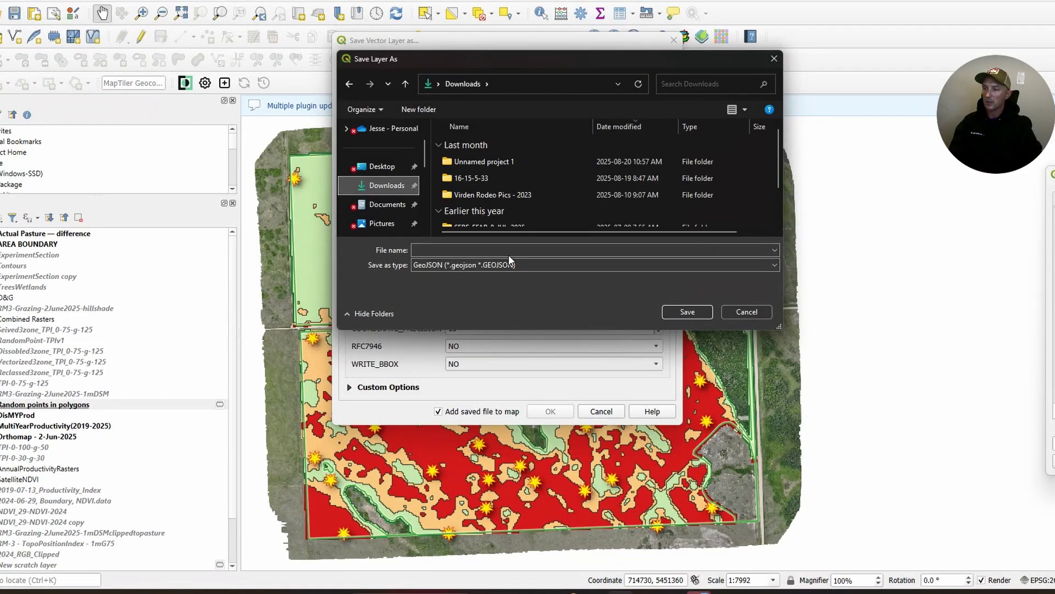
pyautogui.click(569, 252)
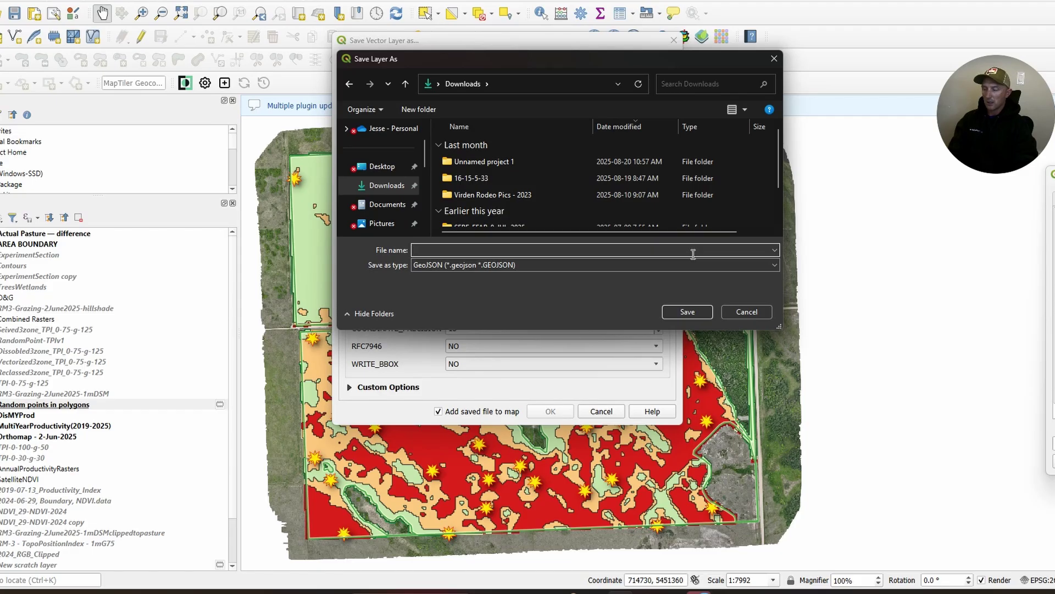
pyautogui.write('Waypoint')
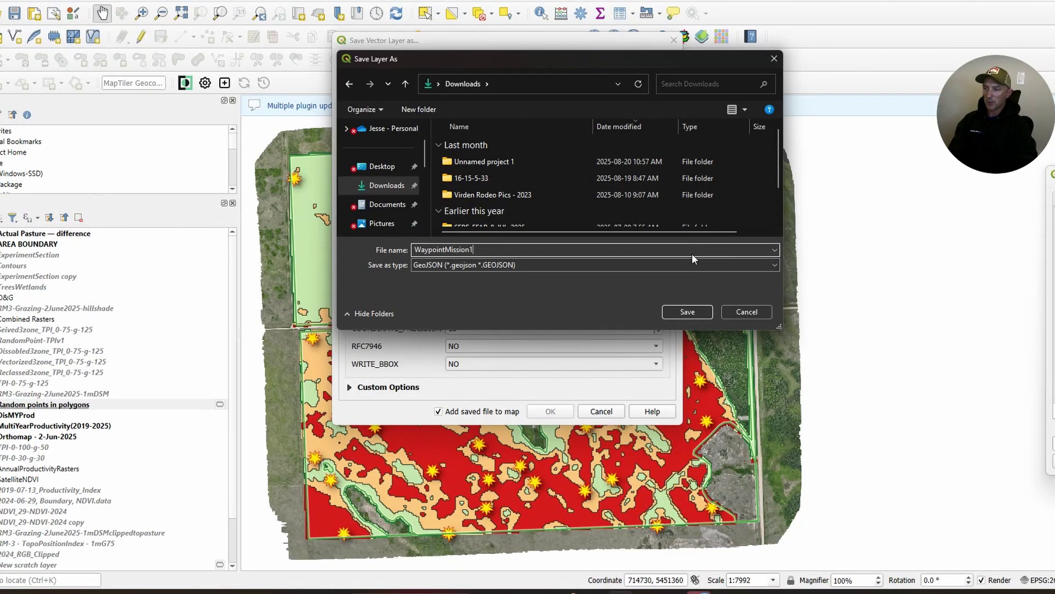
pyautogui.write('Mission1')
pyautogui.press('Return')
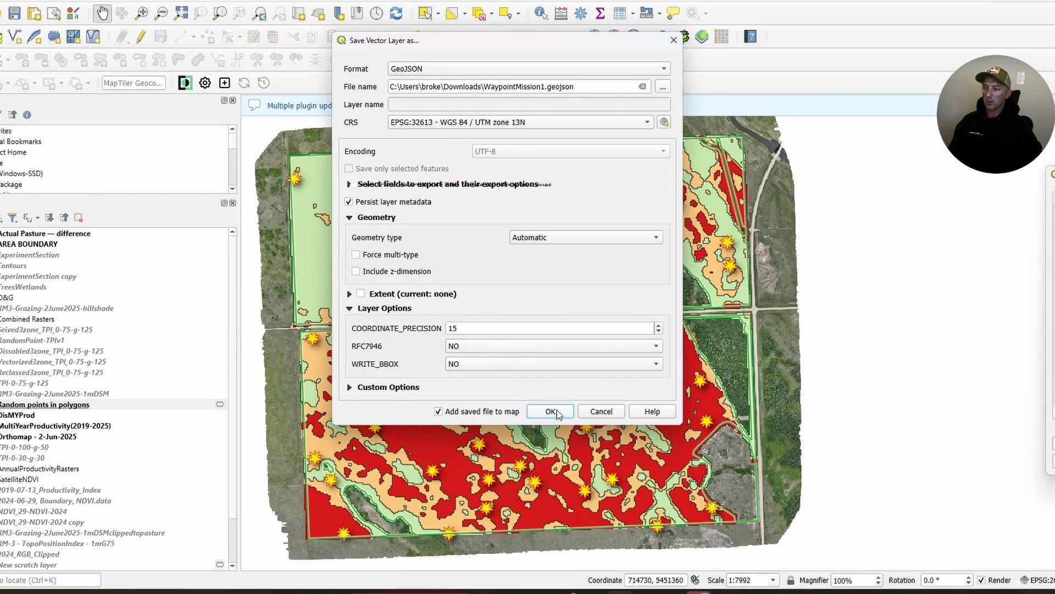
# Step: Set the export CRS to the default EPSG:4326 - WGS 84 and save the layer
pyautogui.click(460, 127)
pyautogui.click(435, 152)
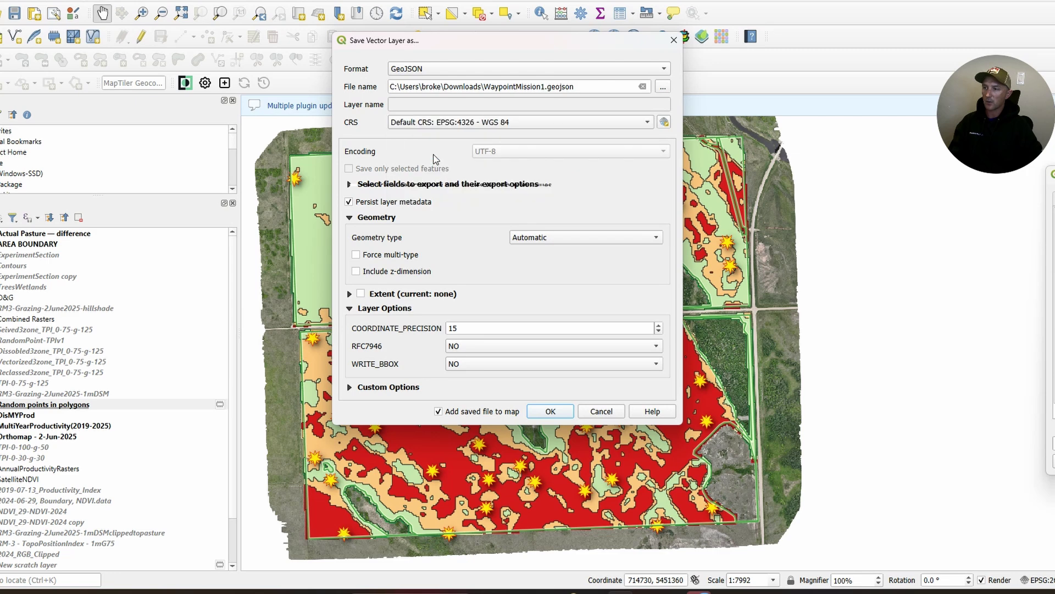
pyautogui.click(548, 413)
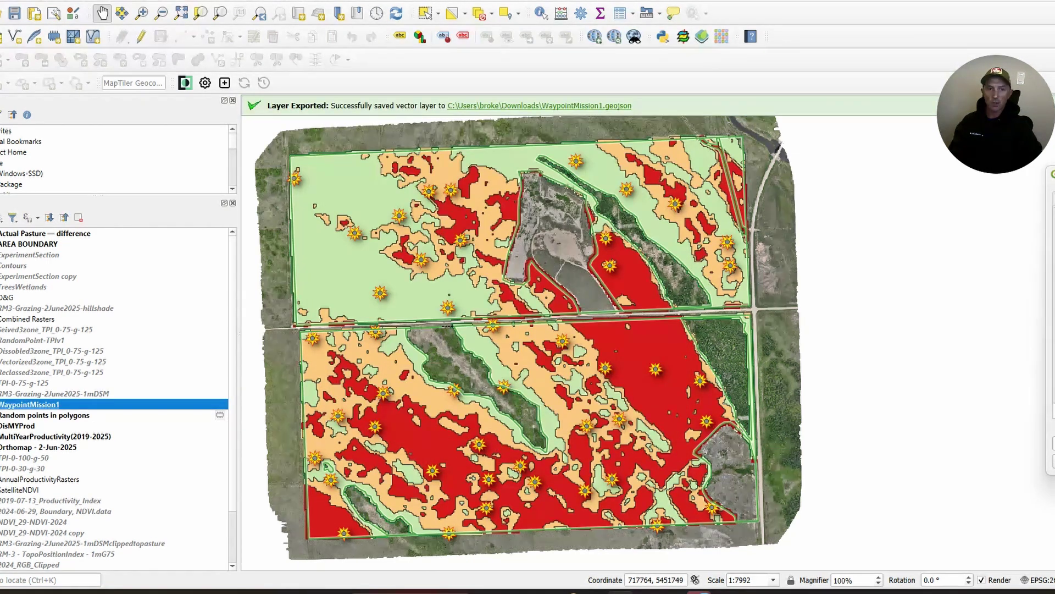
# Step: Switch to the browser and look over the QGIS-GeoJSON-DJI-Pilot2-waypoints repository on GitHub
pyautogui.hotkey('alt', 'Tab')
pyautogui.moveTo(648, 1); pyautogui.dragTo(649, 0)
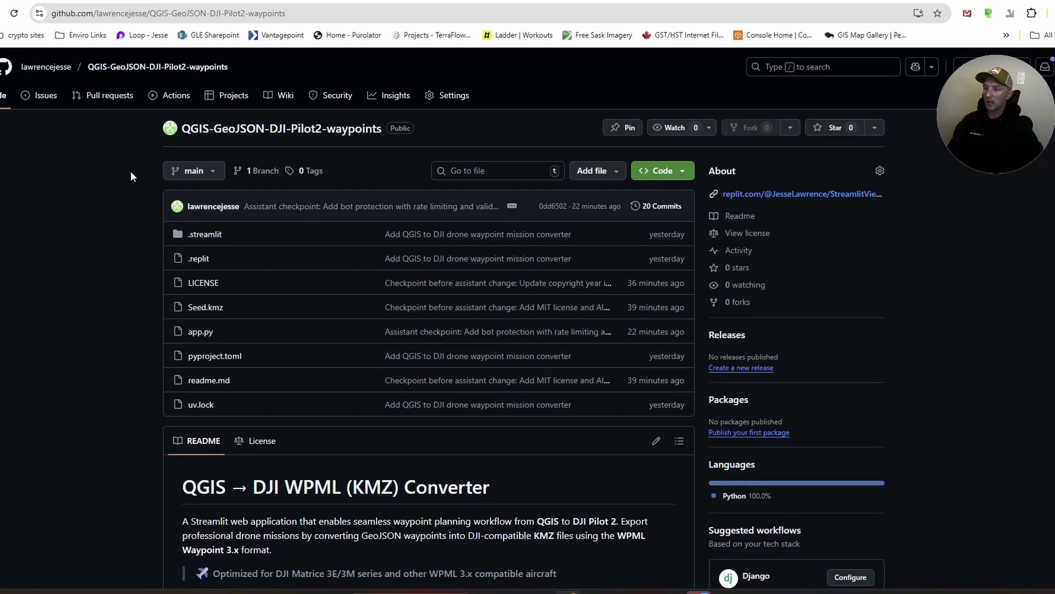
pyautogui.scroll(-2, 615, 392)
pyautogui.scroll(2, 595, 387)
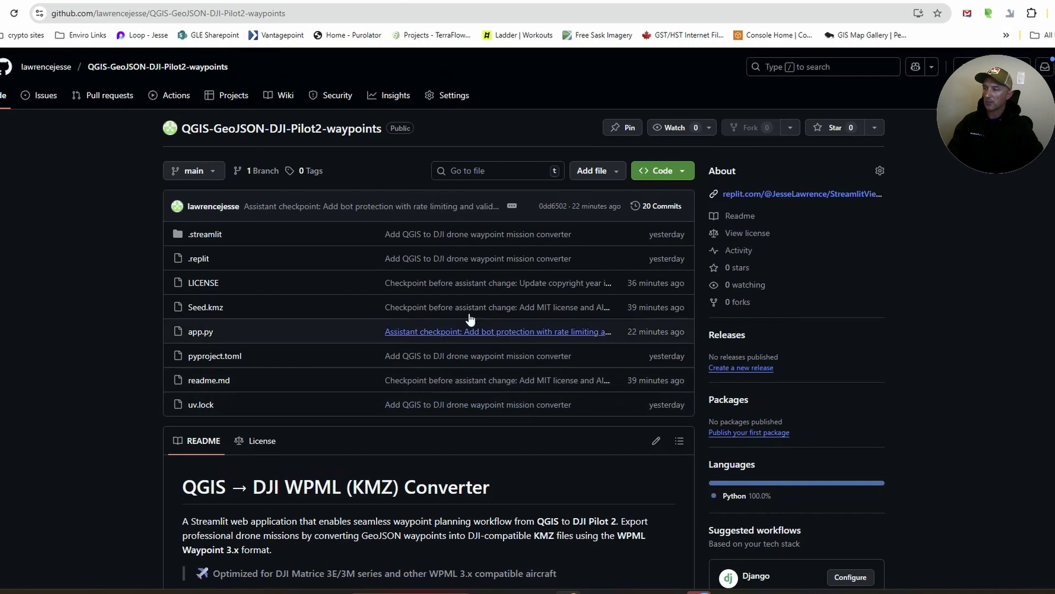
# Step: View the StreamlitViewer project on Replit and the deployed QGIS to DJI WPML (KMZ) converter page
pyautogui.click(85, 0)
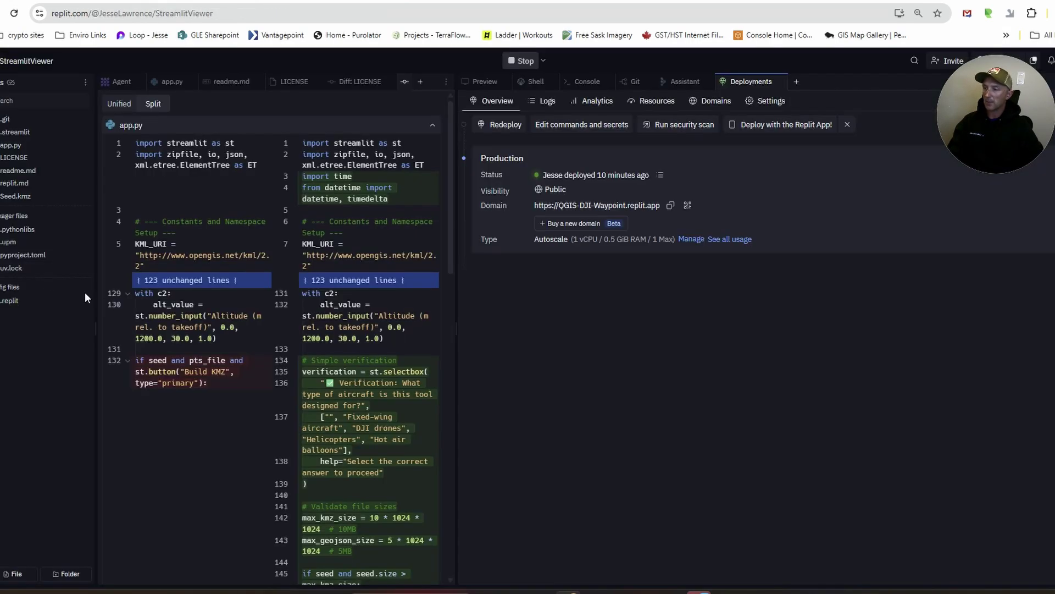
pyautogui.click(6, 1)
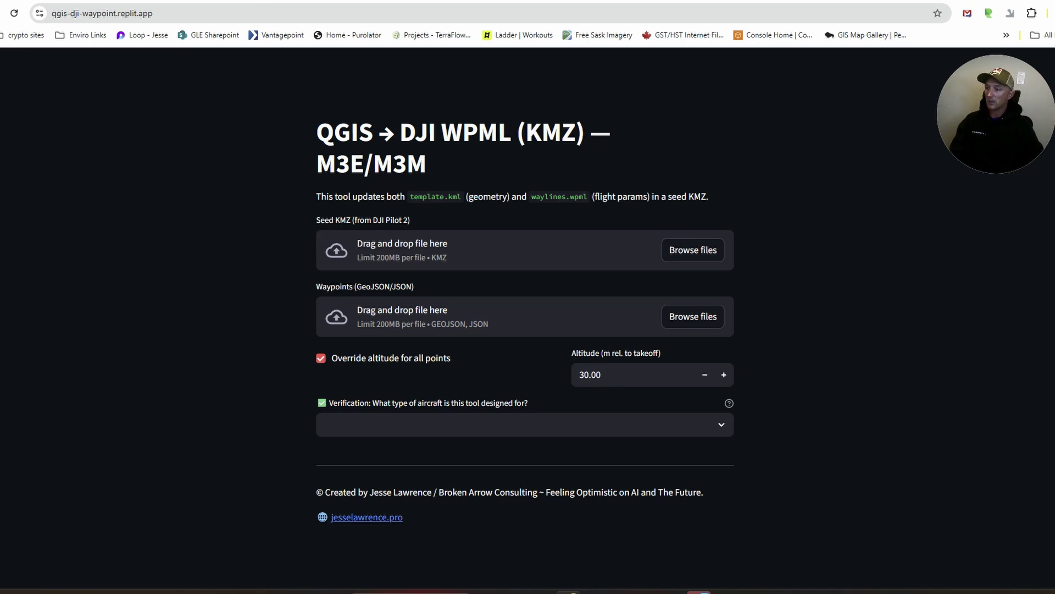
pyautogui.click(33, 0)
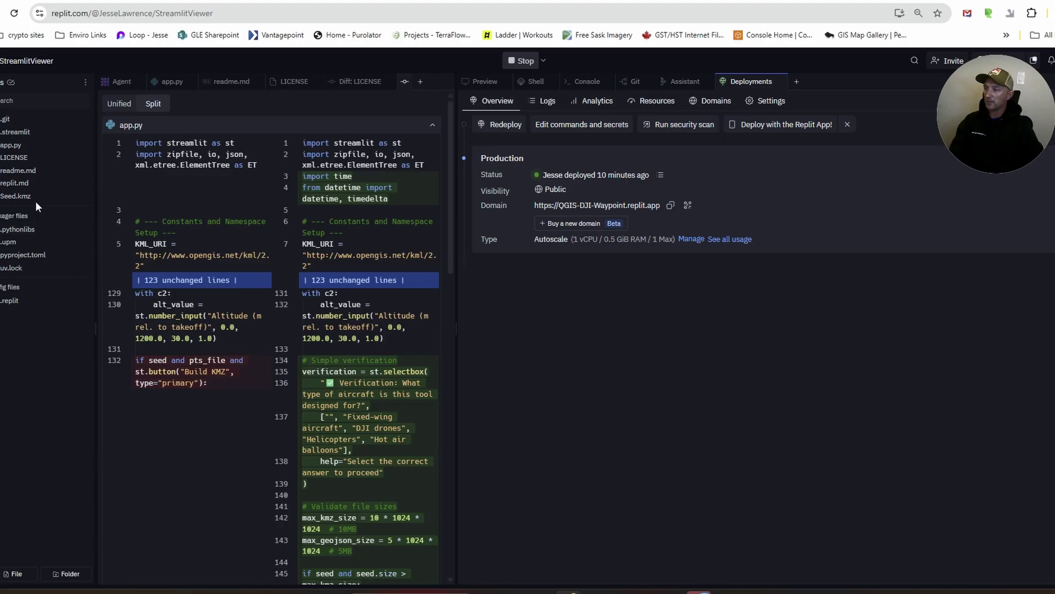
# Step: Download Seed.kmz from the StreamlitViewer project files to the Downloads folder
pyautogui.click(87, 197)
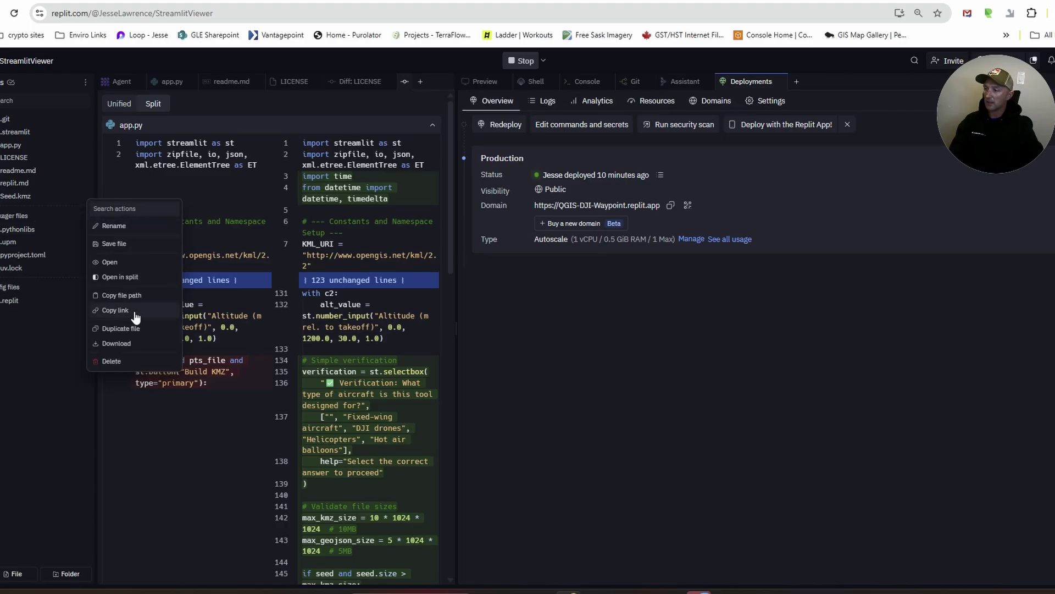
pyautogui.click(125, 345)
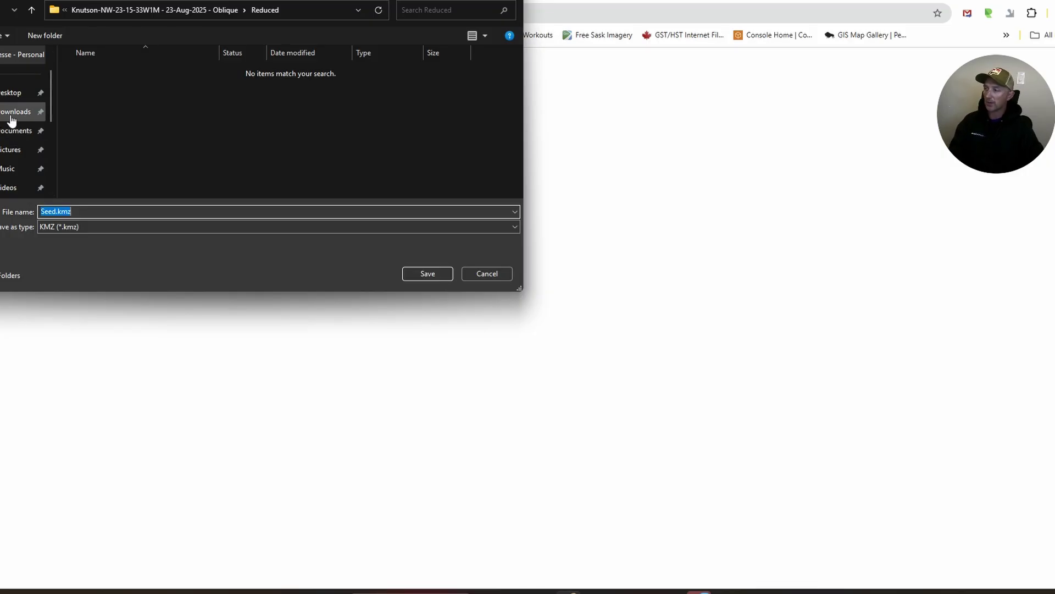
pyautogui.click(11, 116)
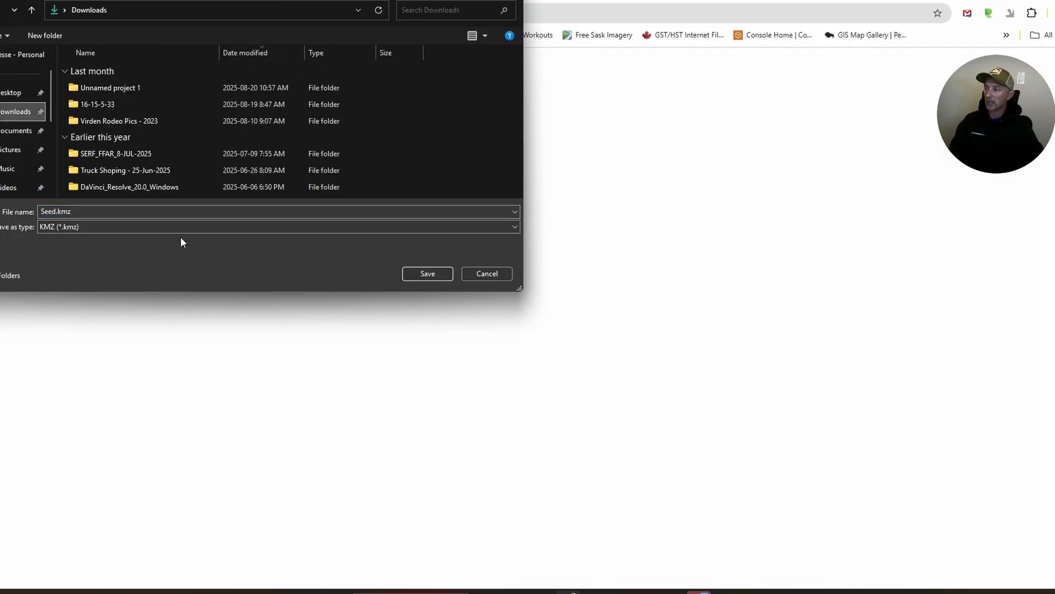
pyautogui.click(422, 273)
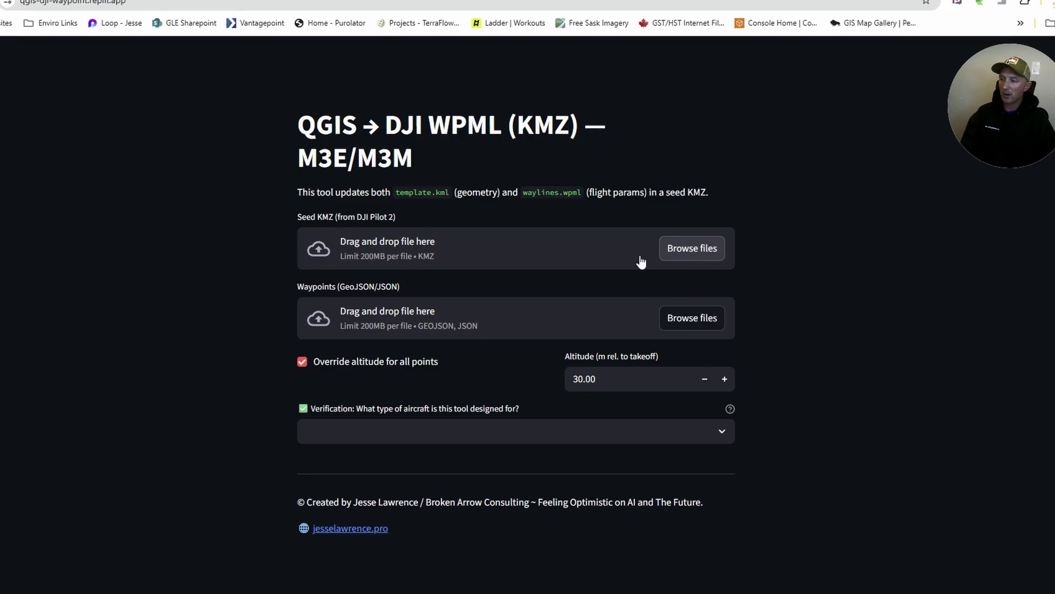
# Step: Upload Seed.kmz as the seed KMZ and WaypointMission1.geojson as the waypoints file in the converter
pyautogui.click(684, 249)
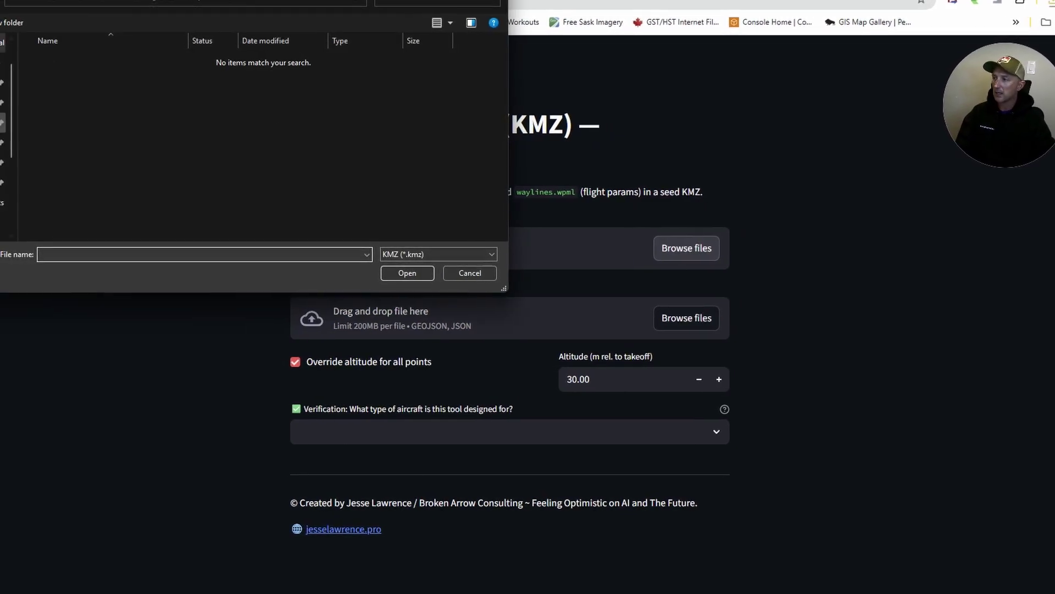
pyautogui.doubleClick(75, 77)
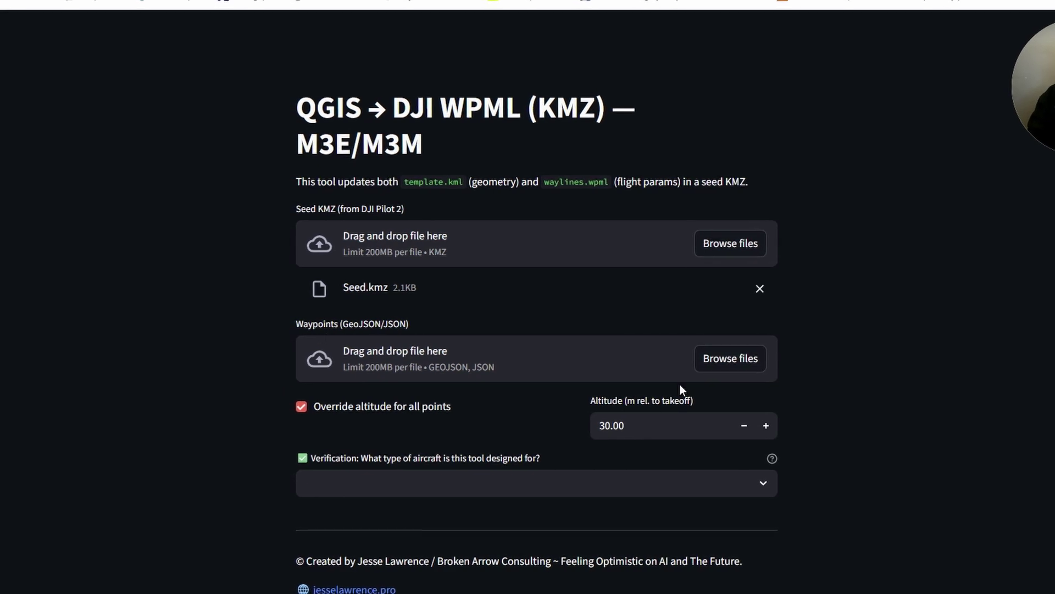
pyautogui.click(730, 366)
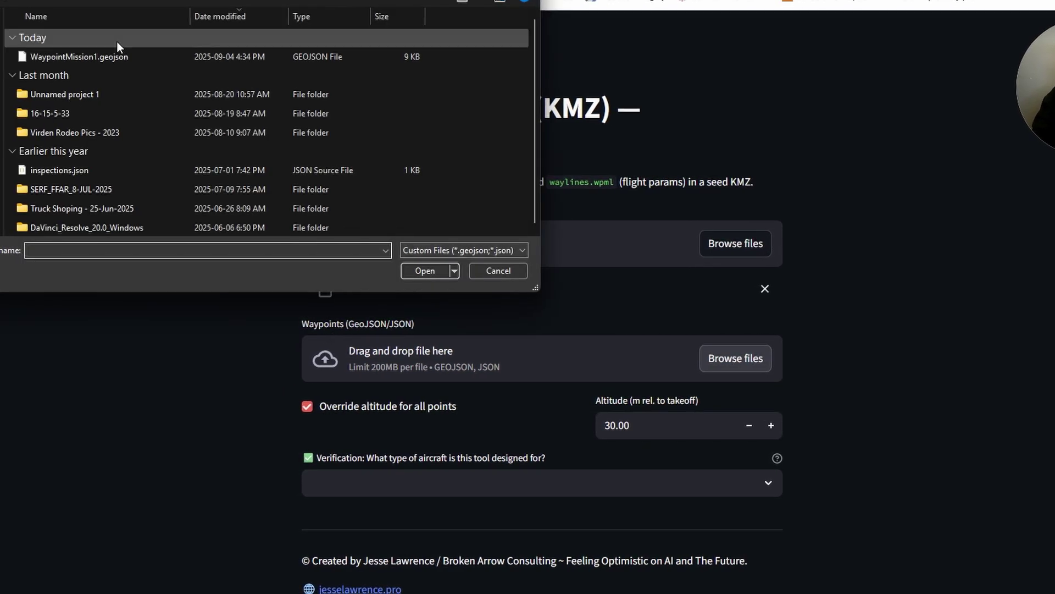
pyautogui.doubleClick(93, 57)
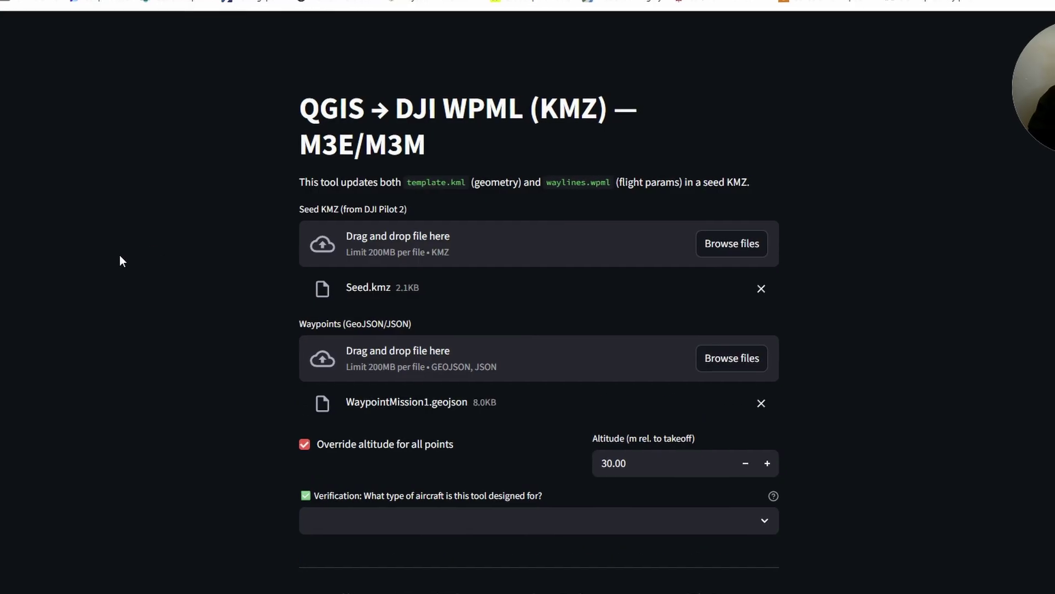
# Step: Set the altitude override for all points to 5 m relative to takeoff
pyautogui.click(628, 463)
pyautogui.press('BackSpace')
pyautogui.press('BackSpace')
pyautogui.press('BackSpace')
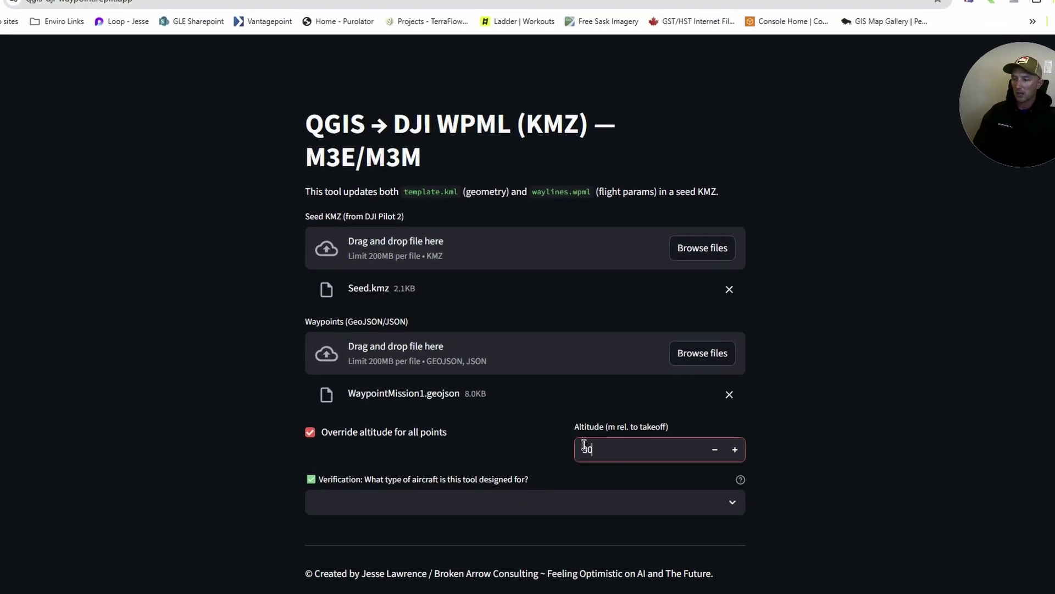
pyautogui.doubleClick(585, 449)
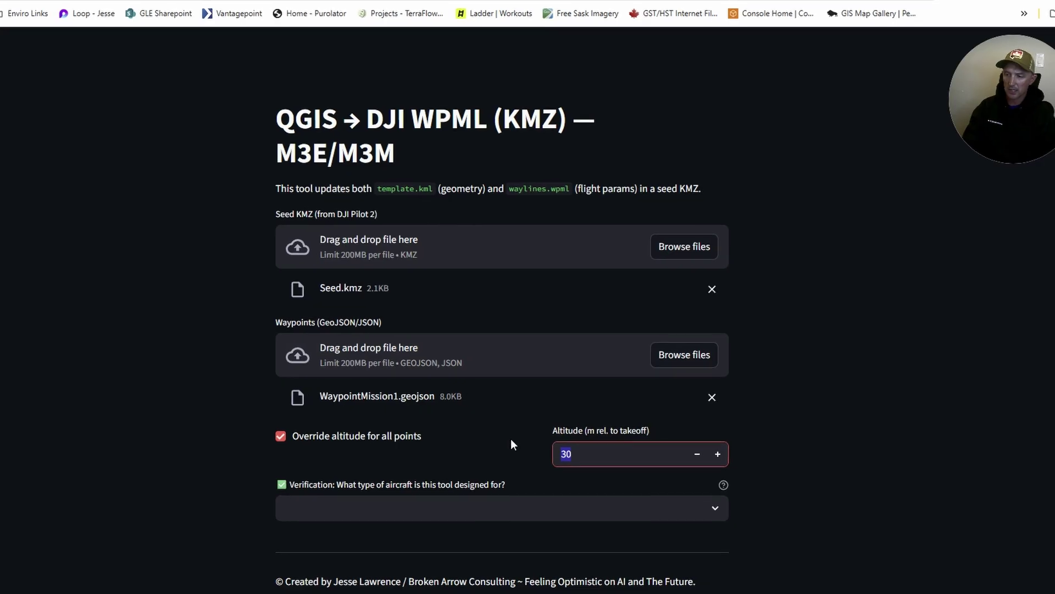
pyautogui.write('5')
pyautogui.click(804, 433)
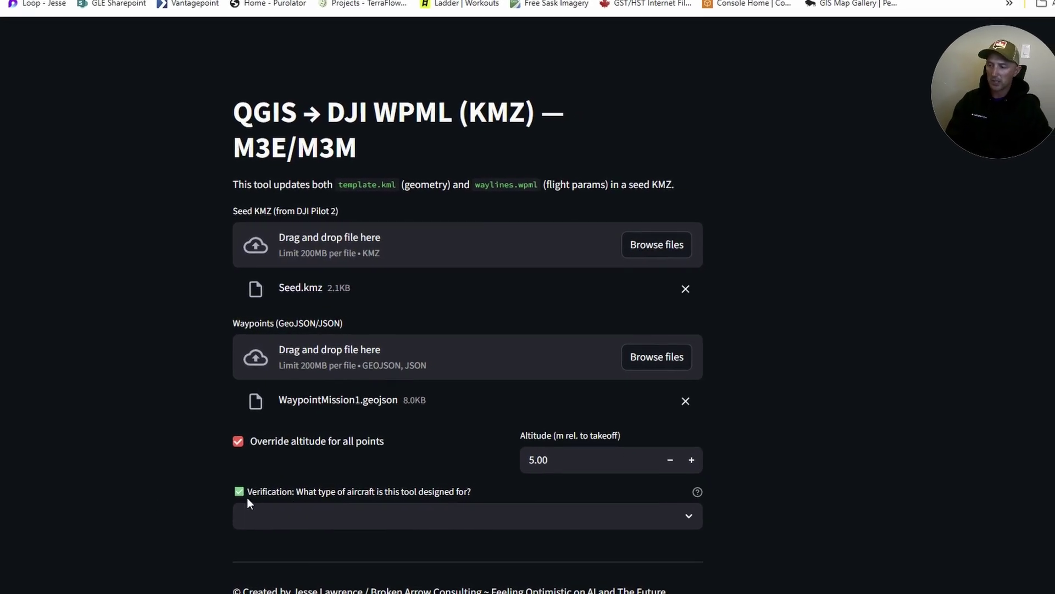
# Step: Answer the aircraft type verification with DJI drones and build the KMZ
pyautogui.click(673, 518)
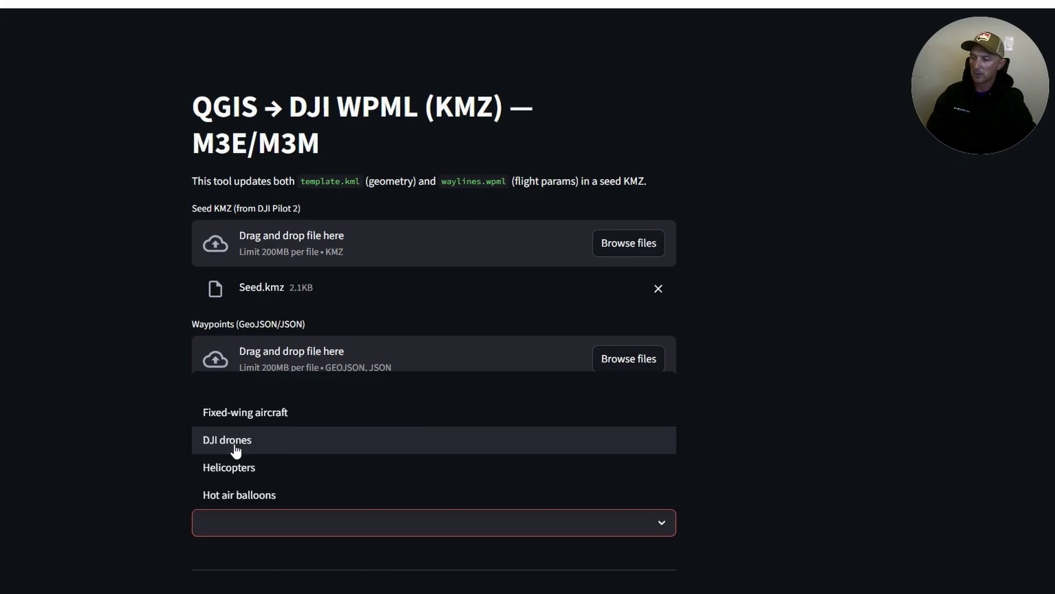
pyautogui.click(236, 450)
pyautogui.scroll(-3, 239, 356)
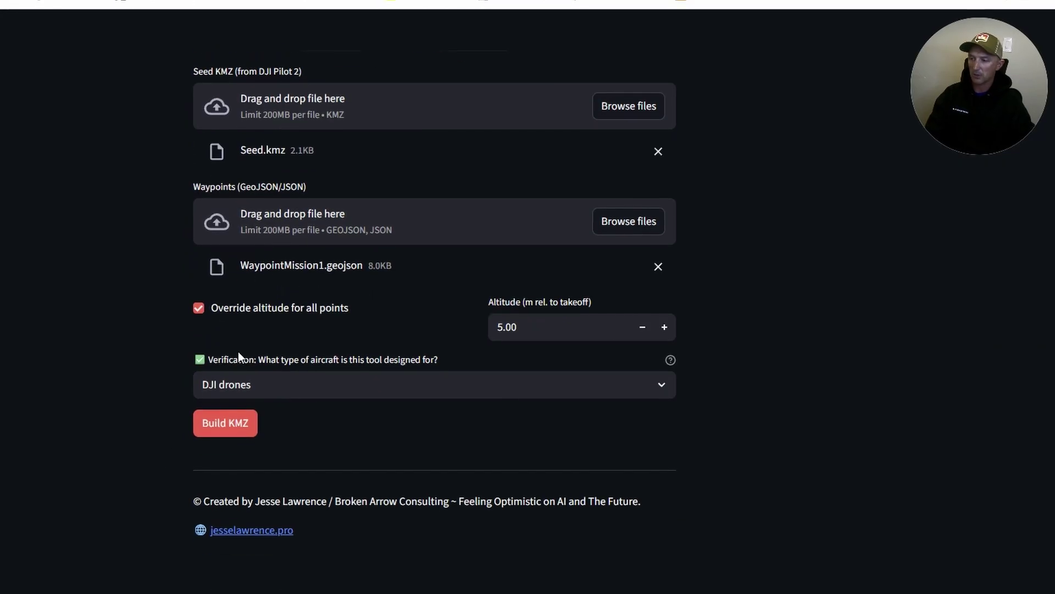
pyautogui.click(224, 431)
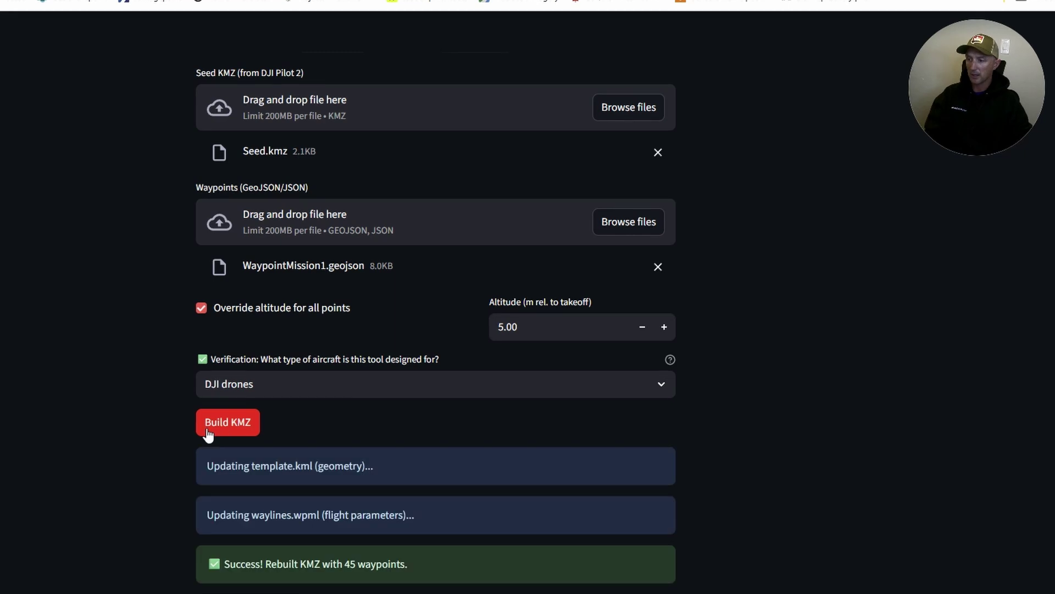
# Step: Download the built KMZ to the Downloads folder under the name WP-From-GGIS
pyautogui.scroll(-3, 152, 380)
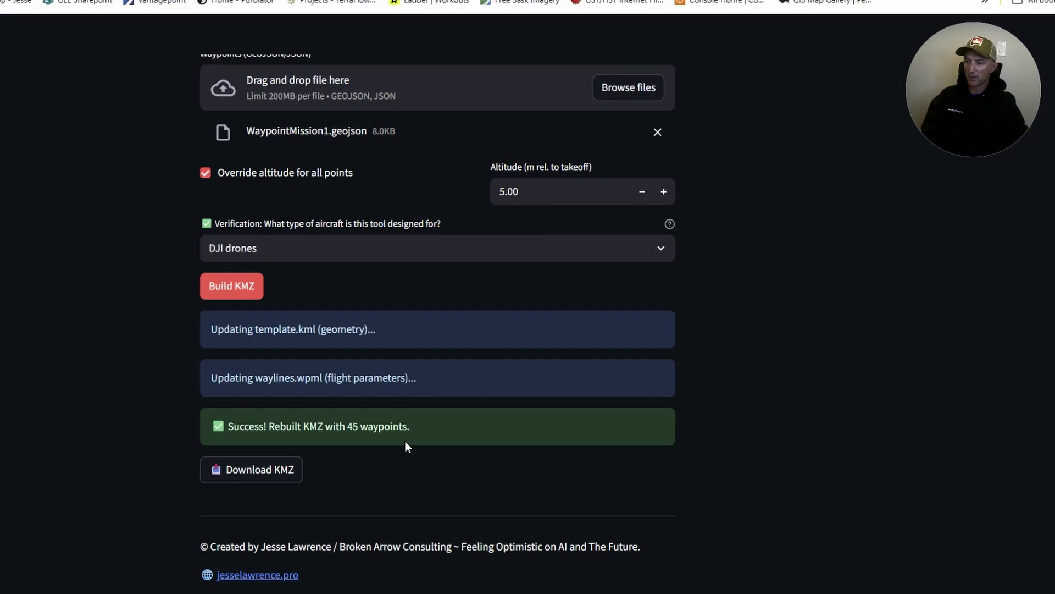
pyautogui.scroll(-1, 407, 442)
pyautogui.click(274, 417)
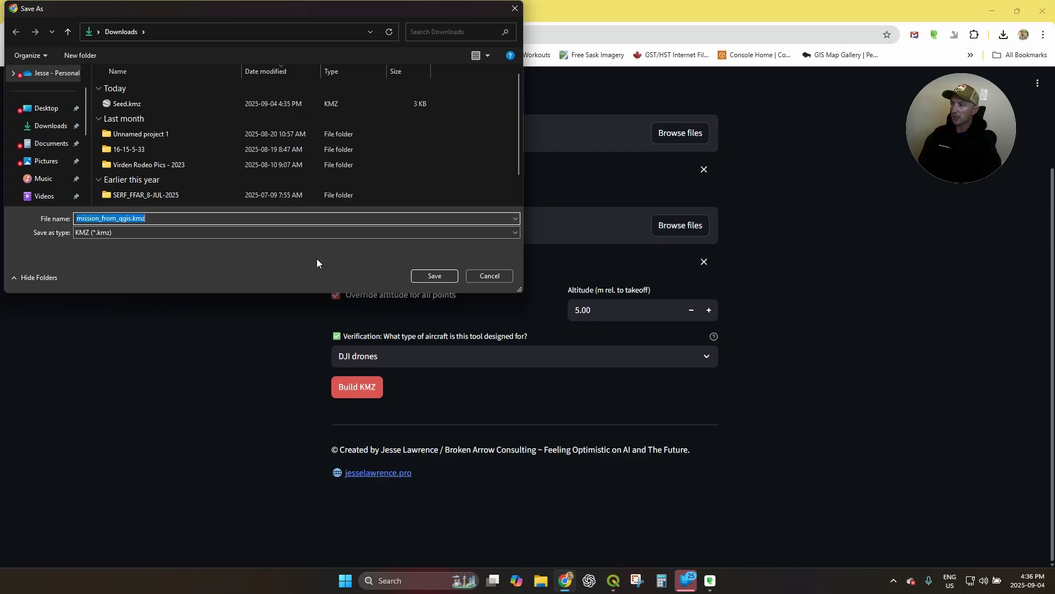
pyautogui.write('M')
pyautogui.press('BackSpace')
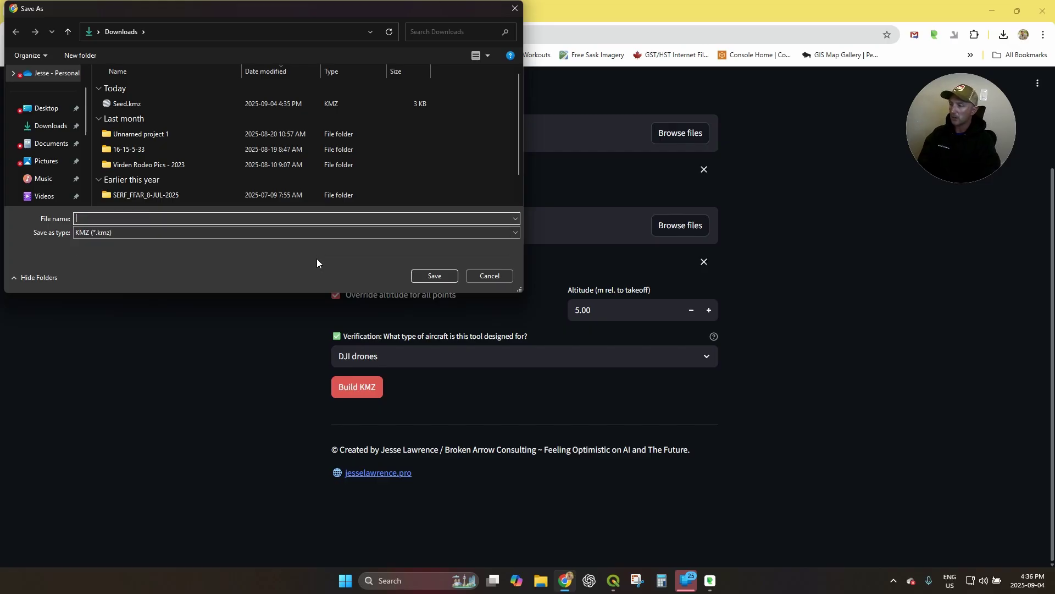
pyautogui.write('WP-From-GGIS')
pyautogui.press('Return')
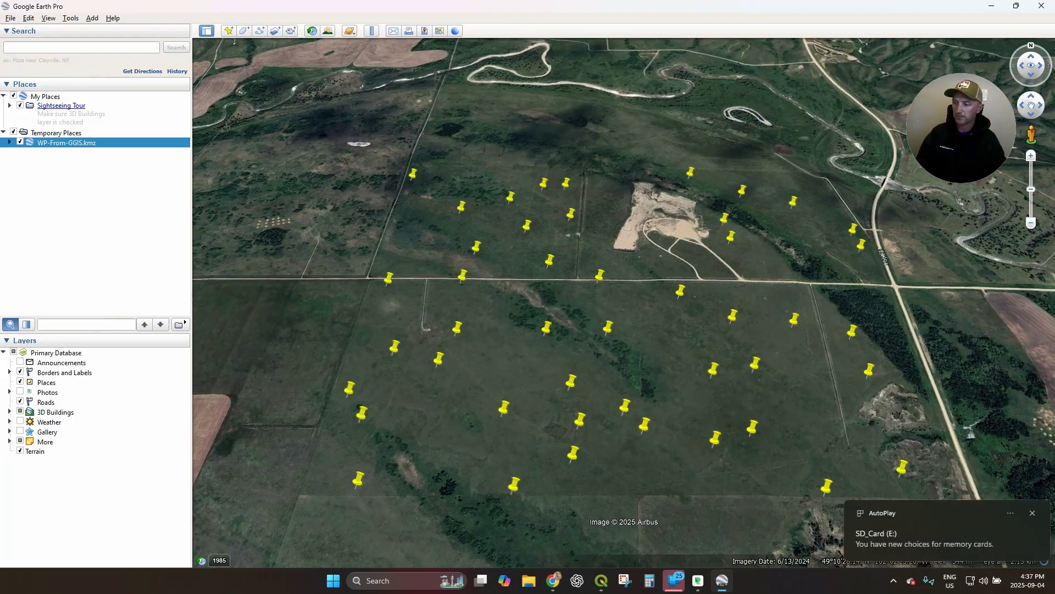
# Step: Open the inserted SD card and copy WP-From-GGIS.kmz onto it from the Downloads folder
pyautogui.click(941, 541)
pyautogui.click(841, 17)
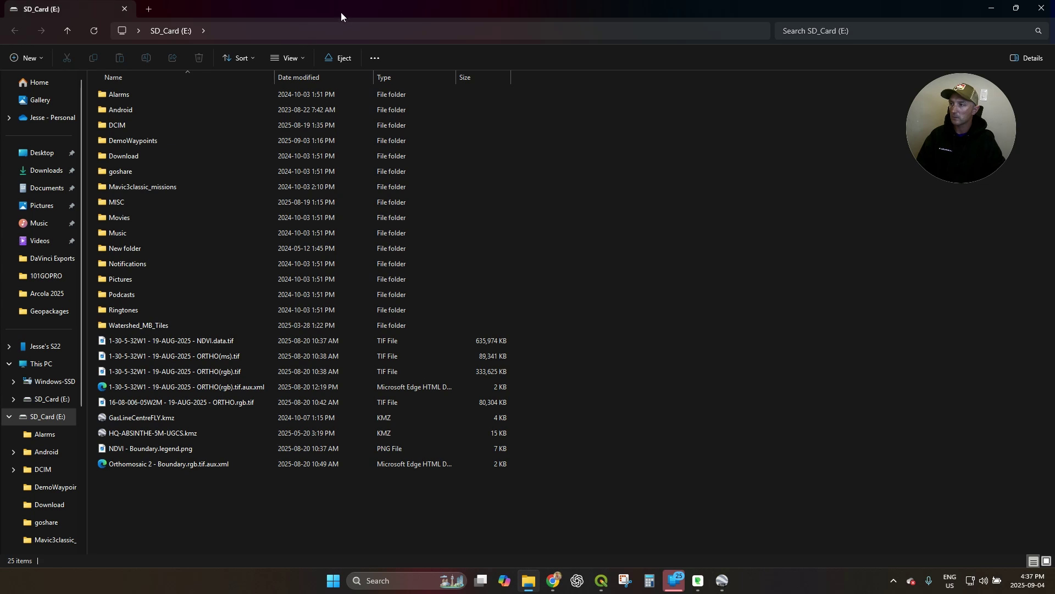
pyautogui.click(992, 8)
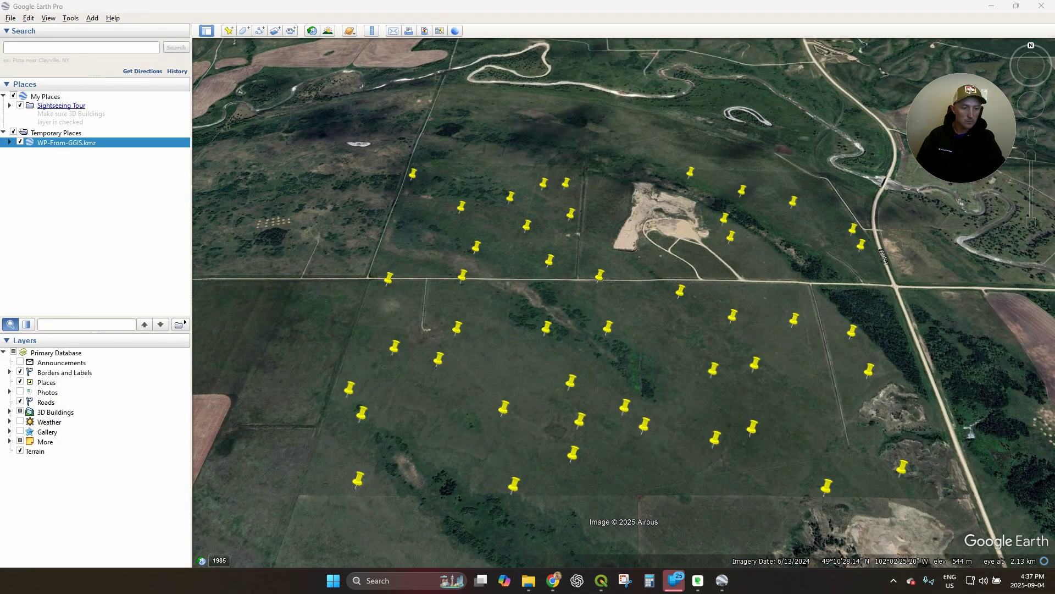
pyautogui.press('super+e')
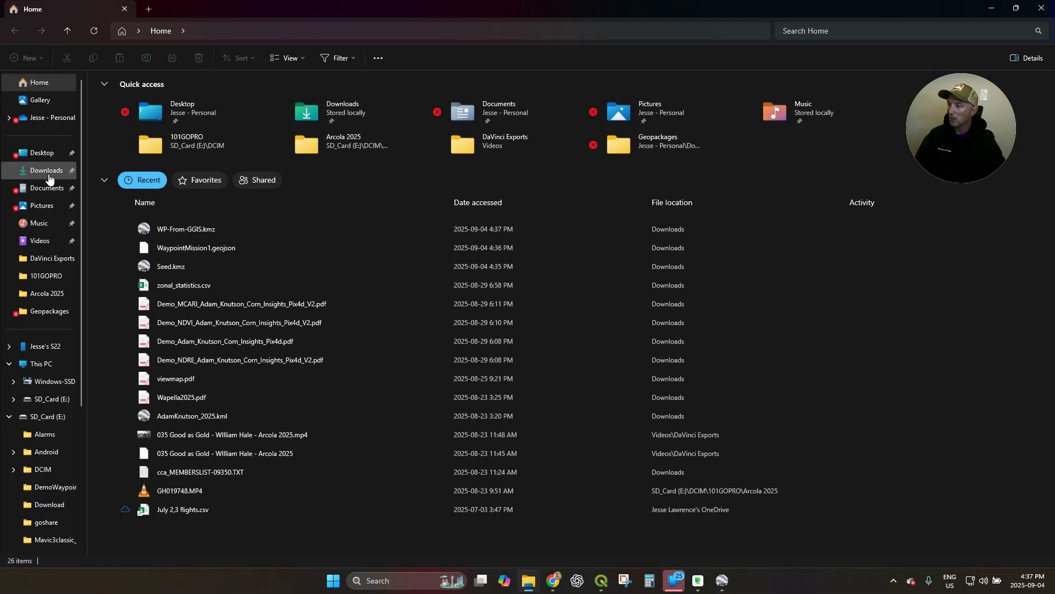
pyautogui.click(48, 175)
pyautogui.click(136, 107)
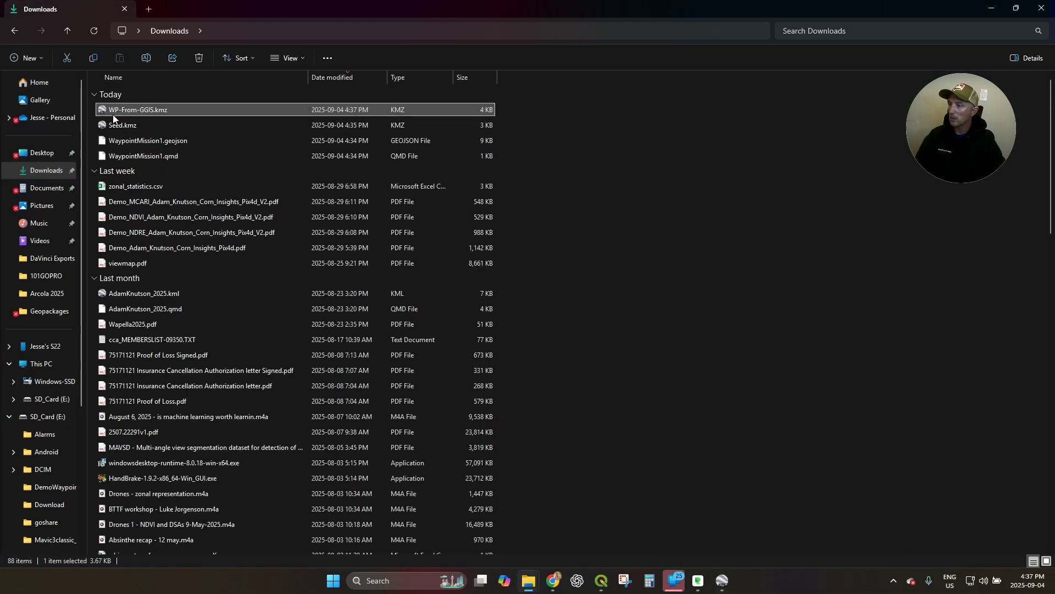
pyautogui.moveTo(133, 110); pyautogui.dragTo(1054, 341)
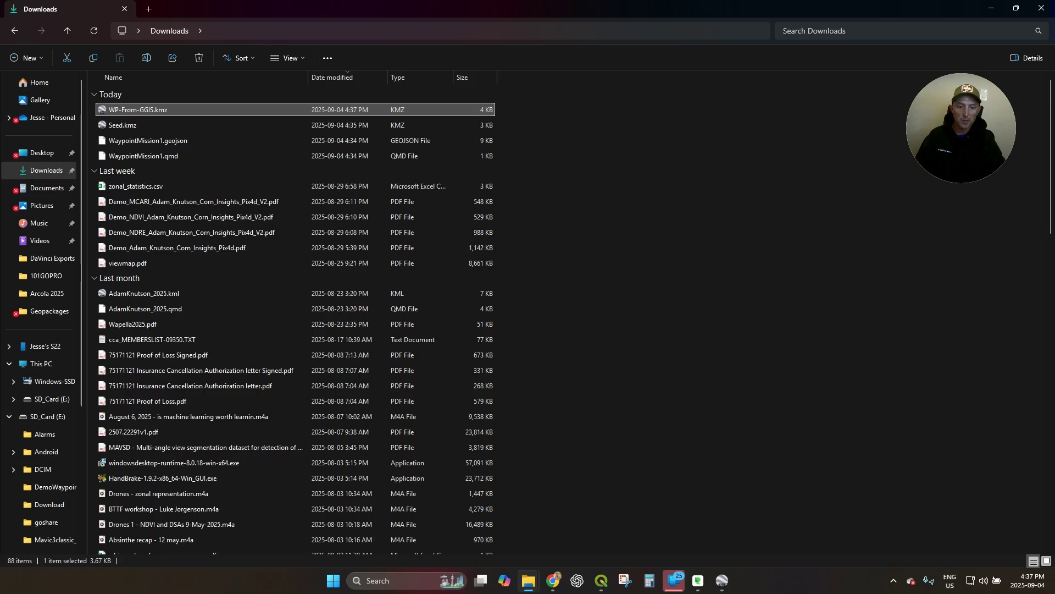
pyautogui.click(1034, 6)
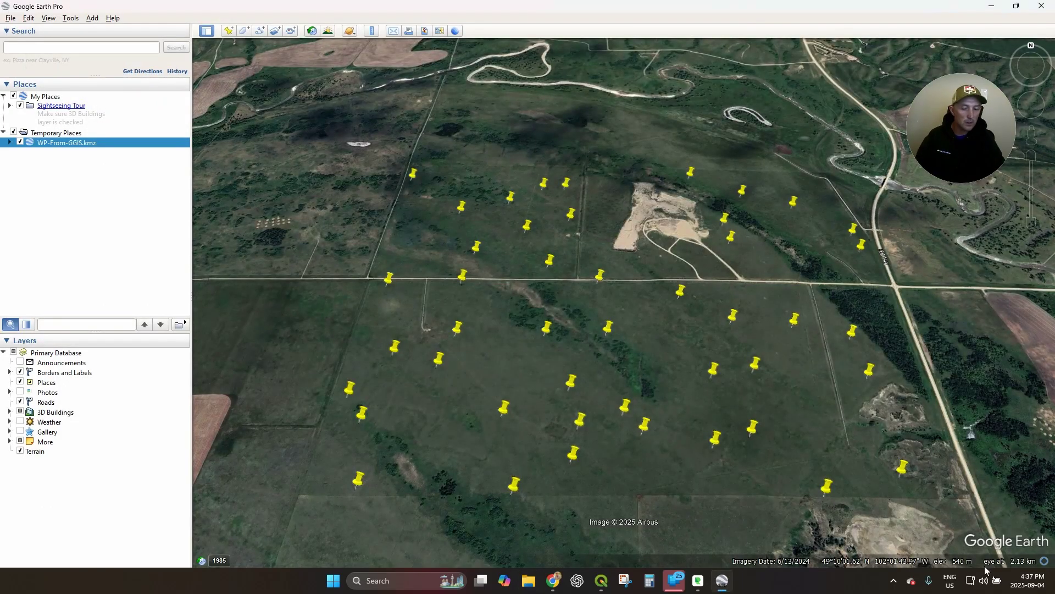
# Step: Safely eject the SD card from the computer
pyautogui.click(894, 581)
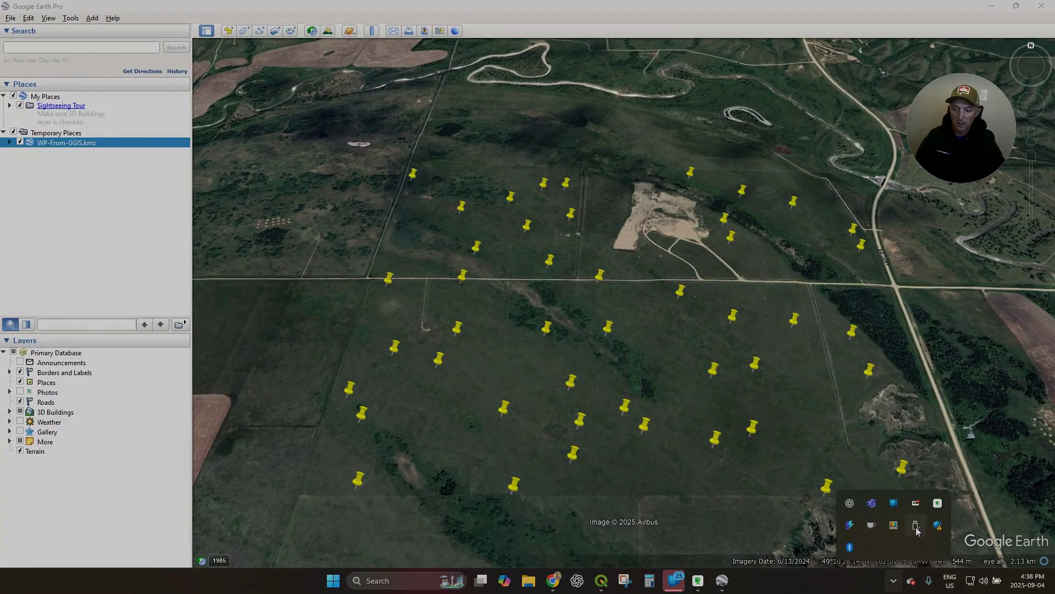
pyautogui.click(917, 526)
pyautogui.click(963, 516)
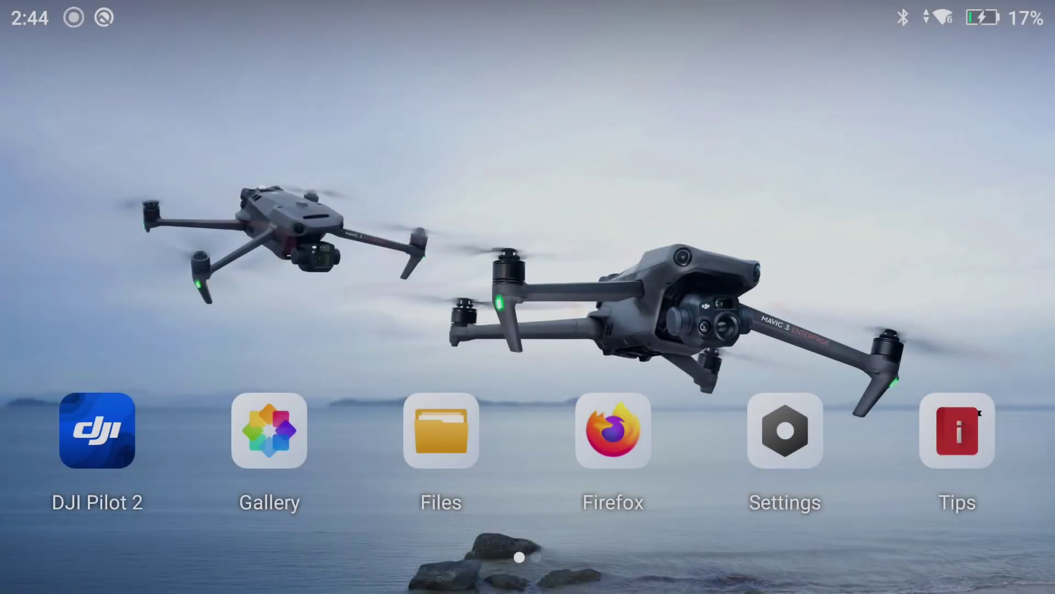
# Step: Switch to DJI Pilot 2 on the controller and delete the RM3WPQGISv1 route from the flight route library
pyautogui.click(116, 452)
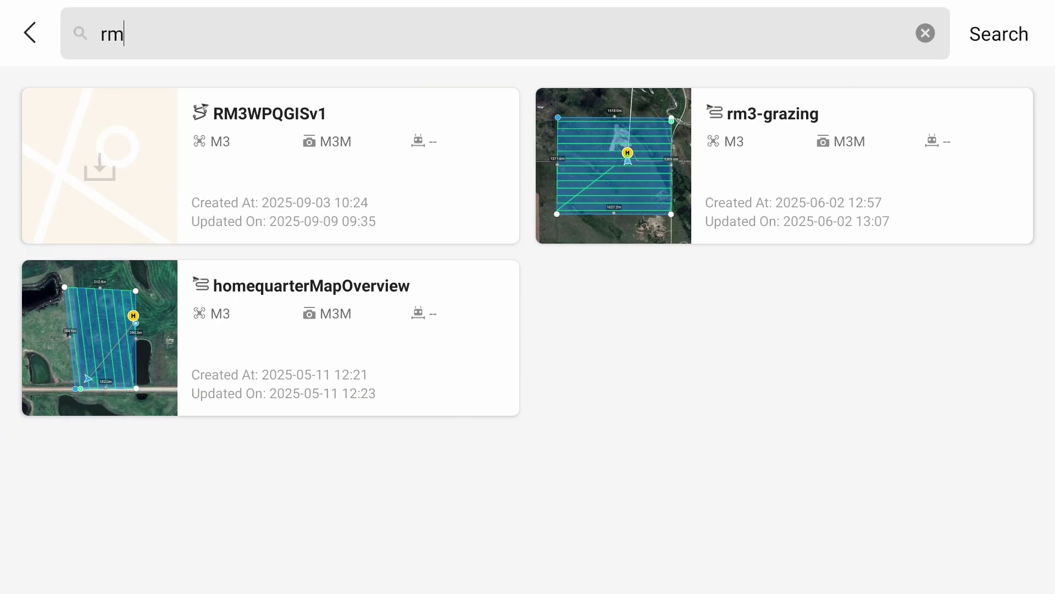
pyautogui.click(418, 208)
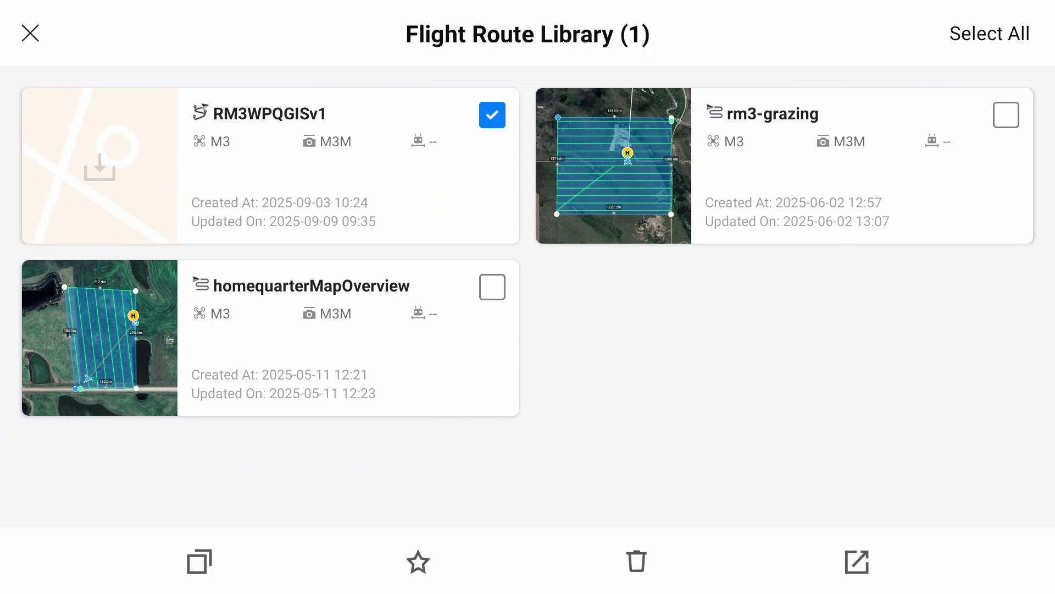
pyautogui.click(651, 564)
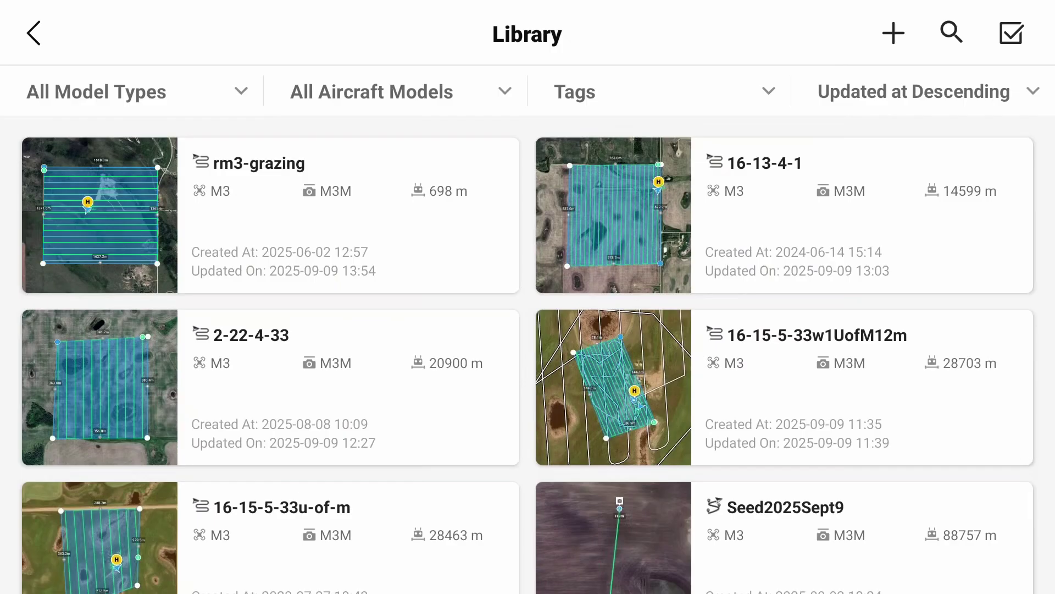
# Step: Import the route file RM3-QGIS-SW-WPv1.kmz from the SD card into the flight route library
pyautogui.click(894, 33)
pyautogui.click(883, 176)
pyautogui.scroll(-10, 528, 352)
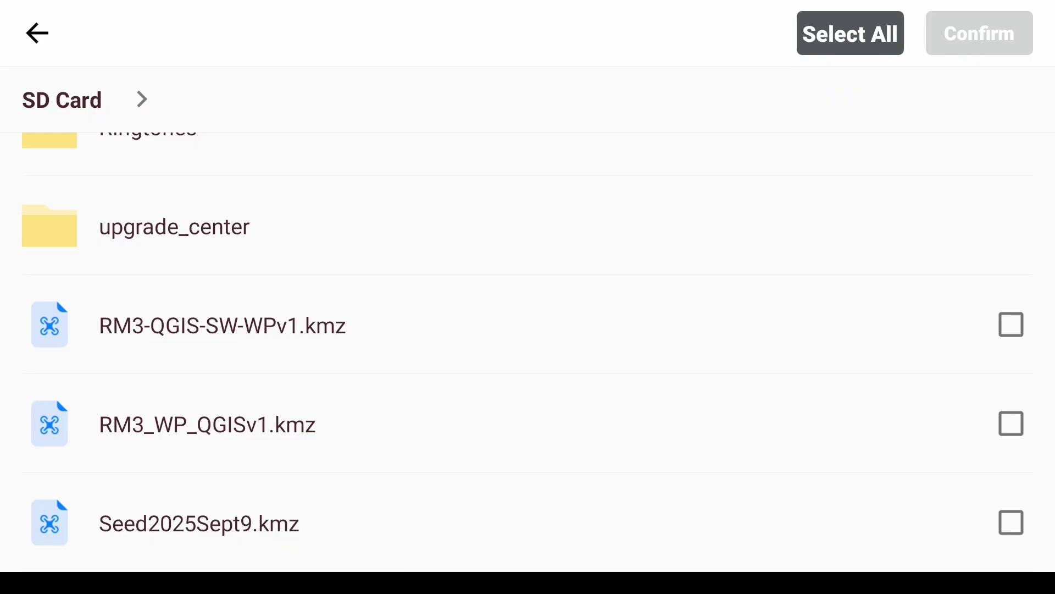
pyautogui.click(1011, 325)
pyautogui.click(979, 33)
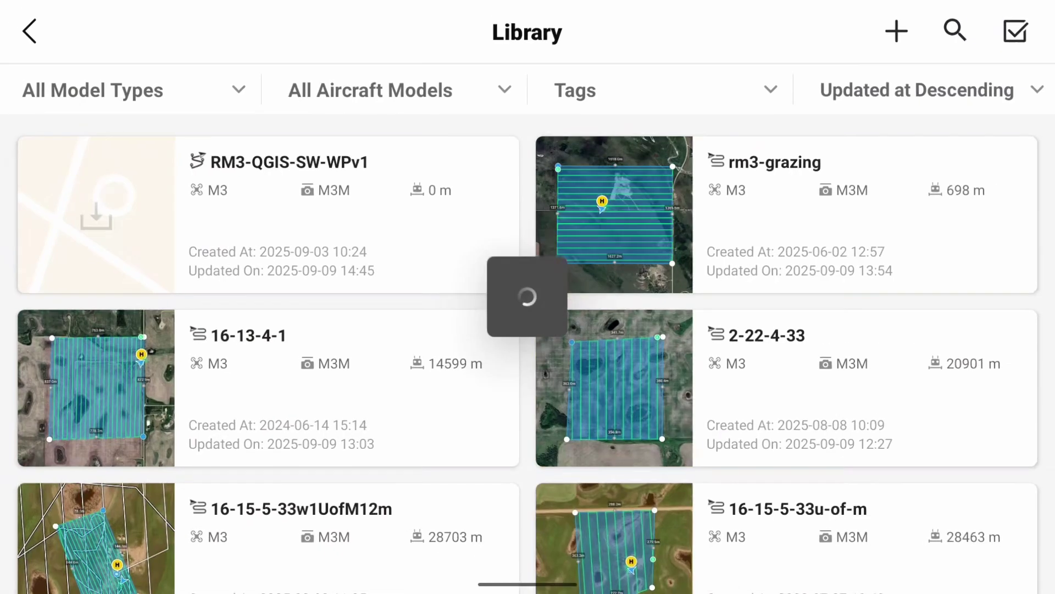
# Step: Open the RM3-QGIS-SW-WPv1 route and examine its waypoints, heights and photo actions on the map
pyautogui.click(348, 261)
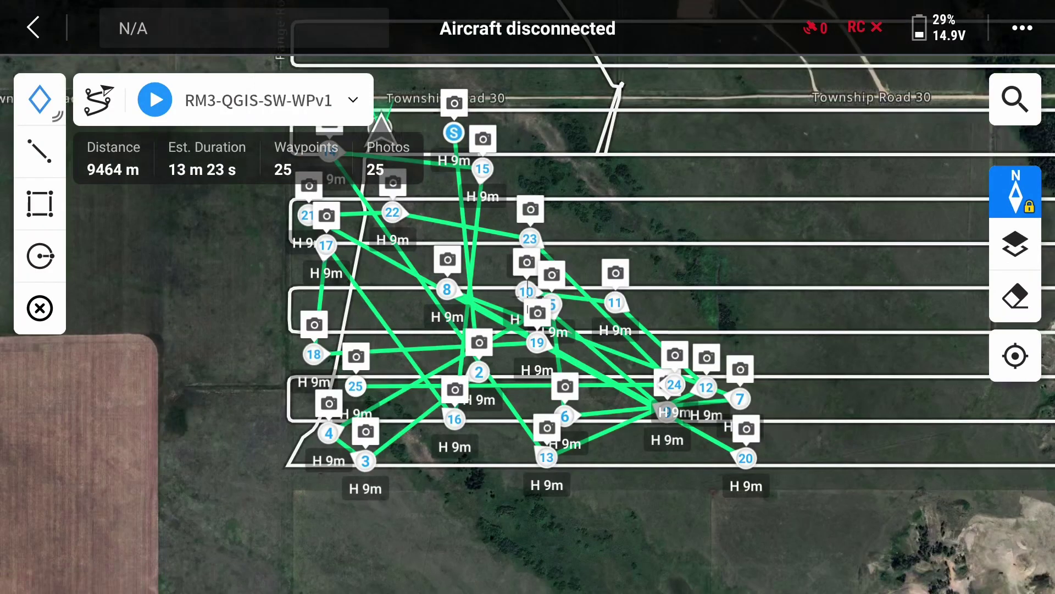
pyautogui.moveTo(472, 264); pyautogui.dragTo(592, 335)
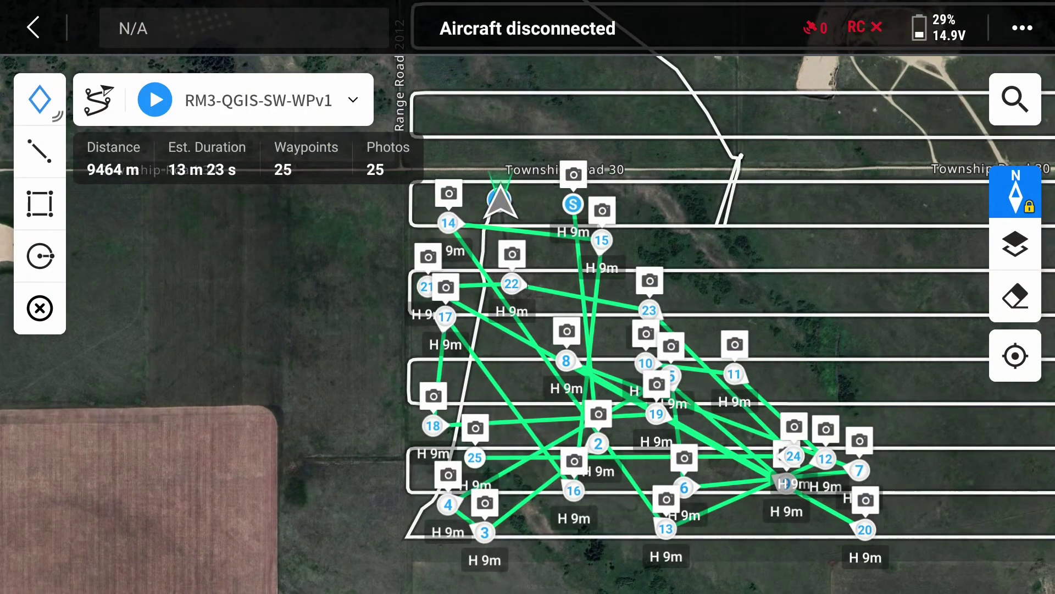
pyautogui.moveTo(872, 337); pyautogui.dragTo(806, 240)
pyautogui.scroll(5, 516, 360)
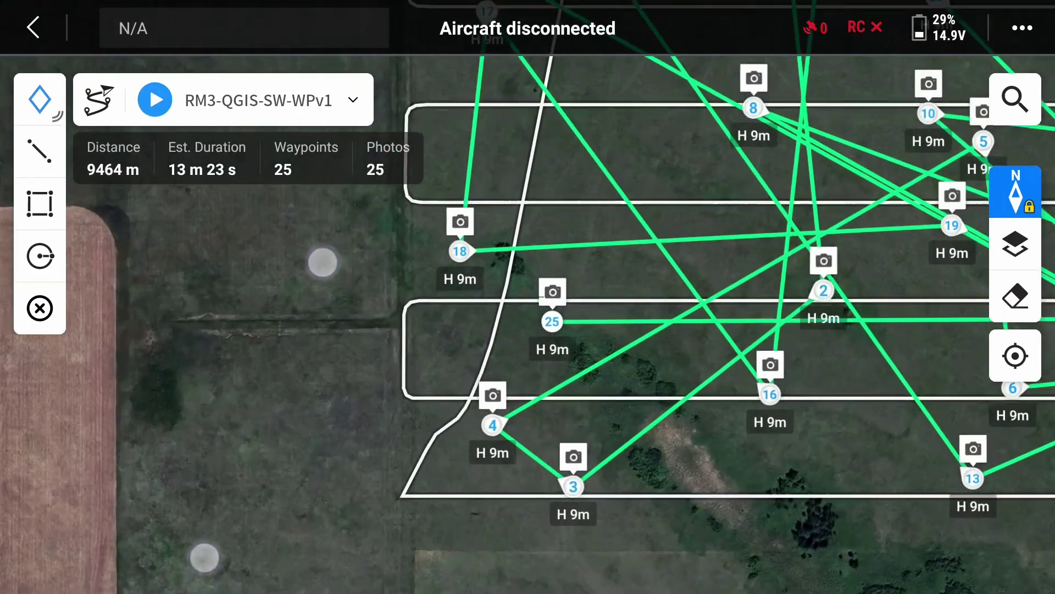
pyautogui.moveTo(886, 480); pyautogui.dragTo(744, 471)
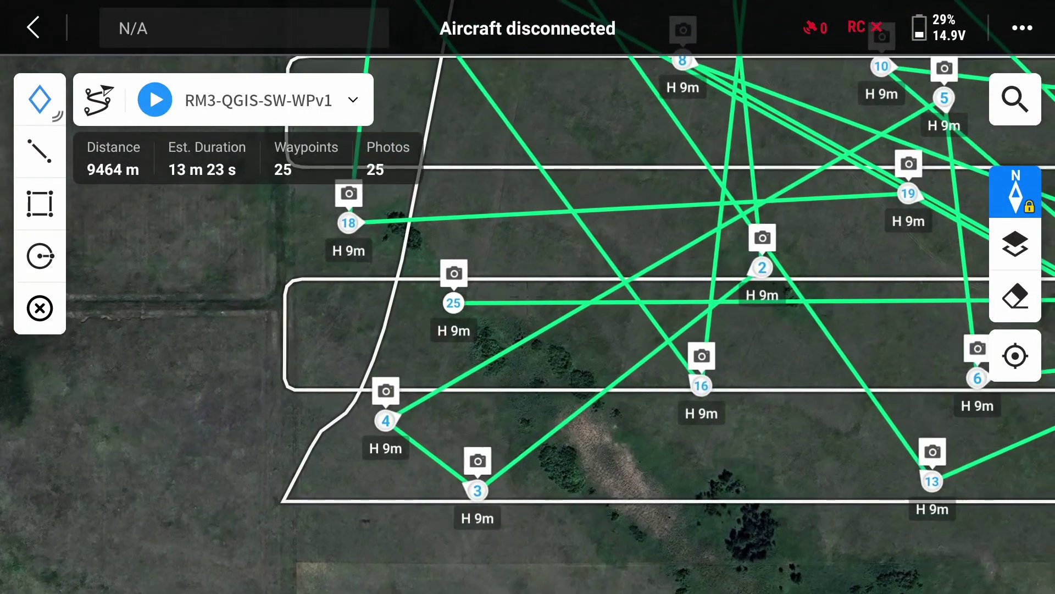
# Step: Examine the waypoint positions, flight path and heights of the RM3-QGIS-SW-WPv1 route across the pasture map
pyautogui.moveTo(821, 452); pyautogui.dragTo(593, 460)
pyautogui.scroll(-3, 618, 341)
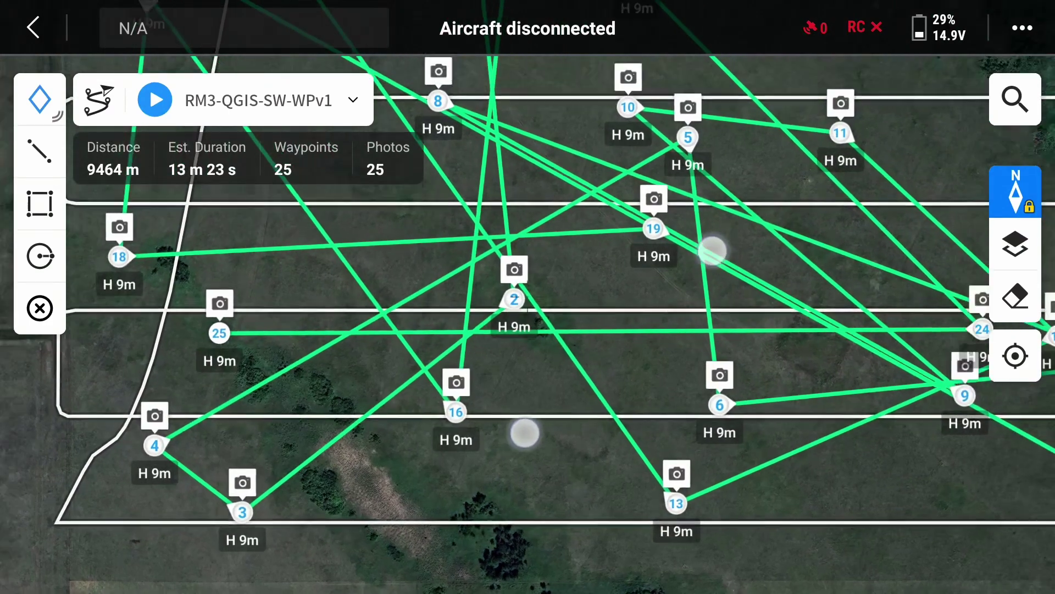
pyautogui.moveTo(903, 212); pyautogui.dragTo(849, 341)
pyautogui.moveTo(711, 213); pyautogui.dragTo(816, 309)
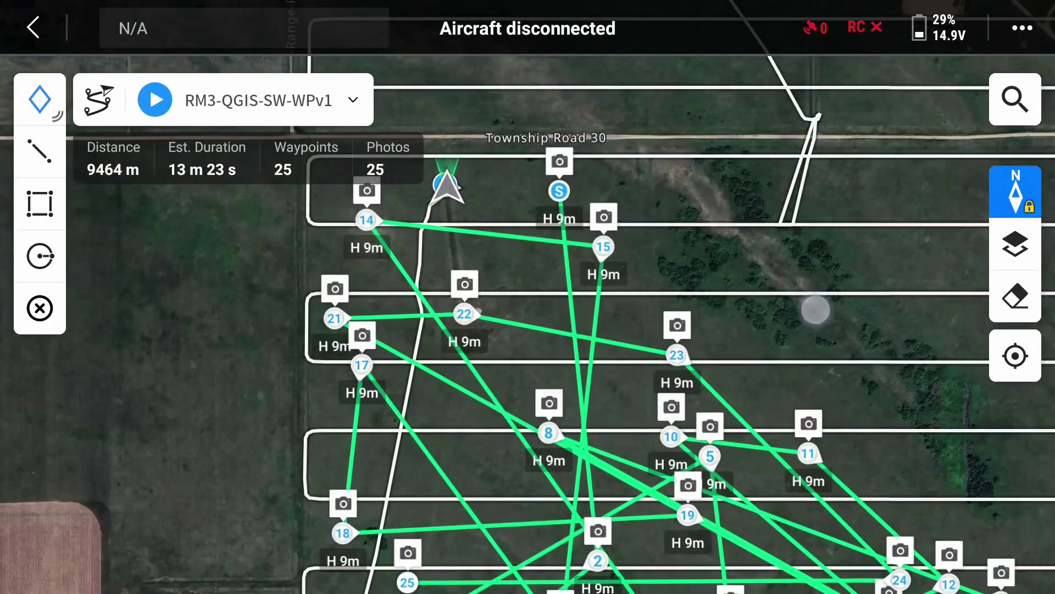
pyautogui.scroll(4, 528, 319)
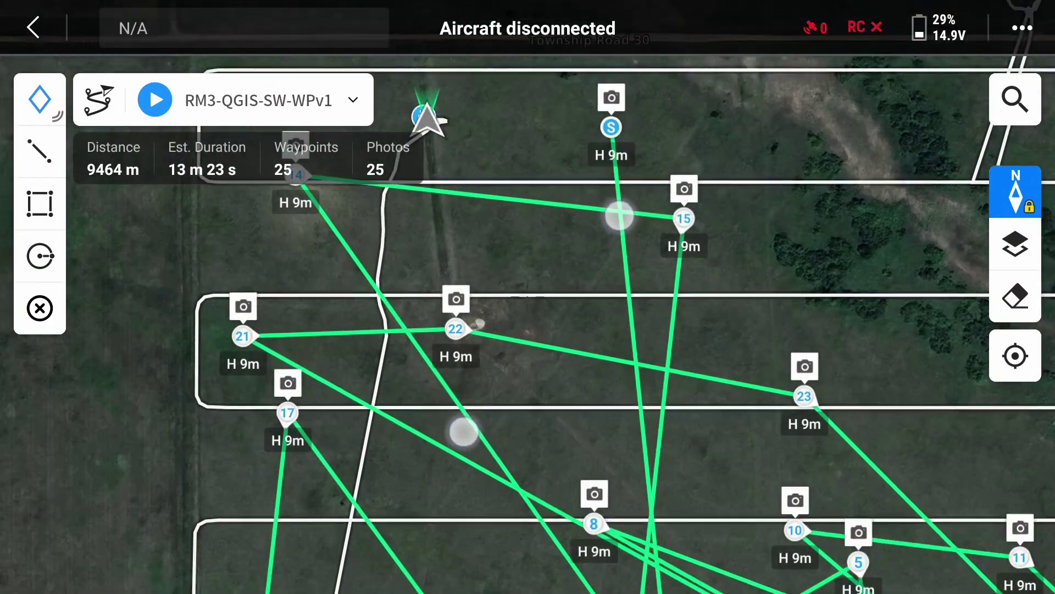
pyautogui.scroll(-1, 655, 365)
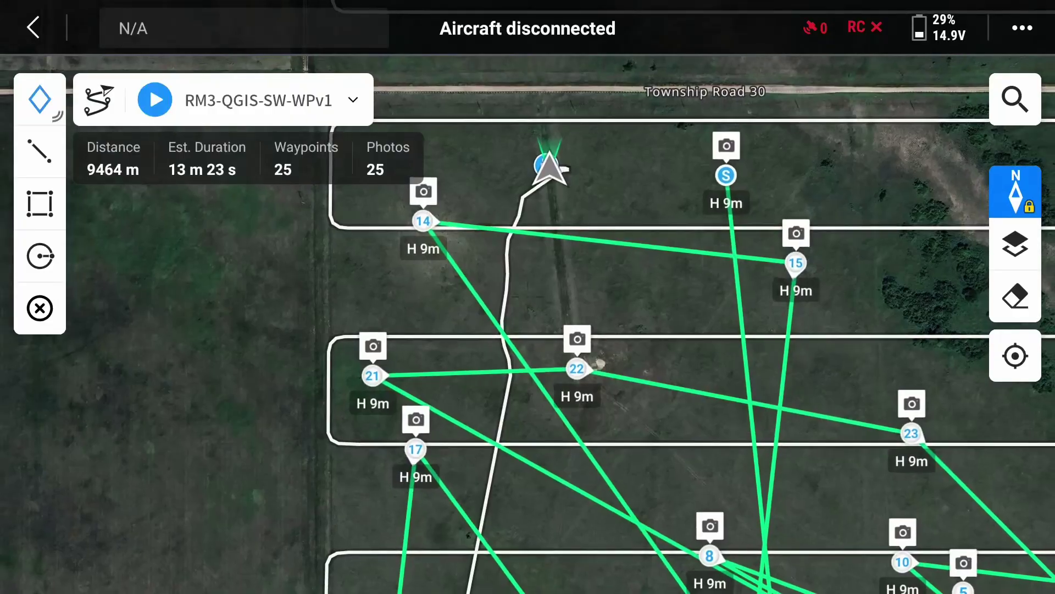
pyautogui.moveTo(935, 359); pyautogui.dragTo(824, 290)
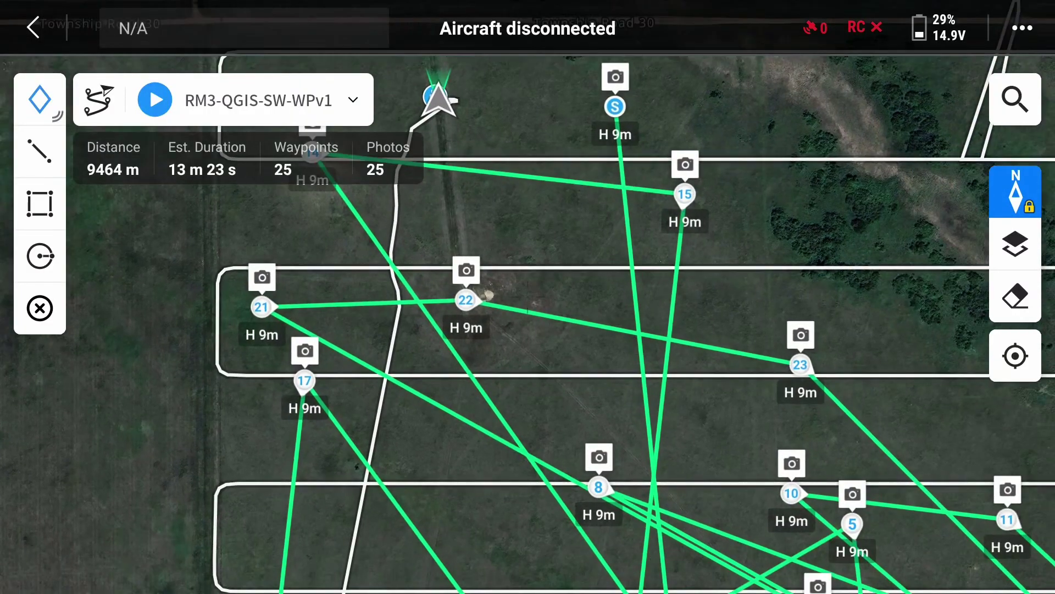
pyautogui.moveTo(918, 319); pyautogui.dragTo(836, 216)
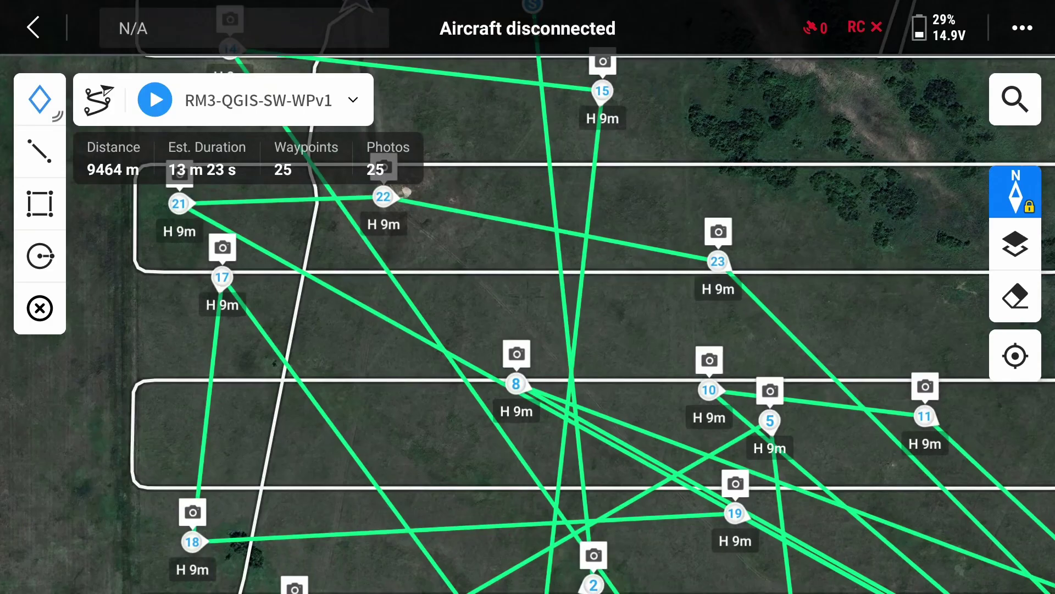
# Step: Open the RM3-QGIS-SW-WPv1 route for editing on the map and review the altitude, gimbal pitch, hover and photo settings of individual waypoints
pyautogui.click(352, 100)
pyautogui.click(387, 173)
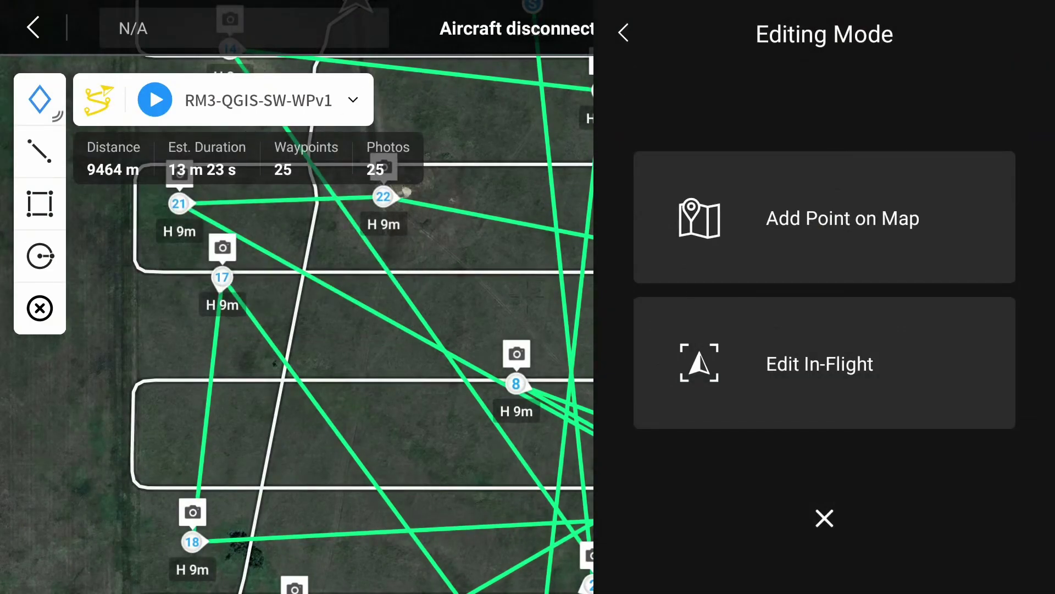
pyautogui.click(843, 219)
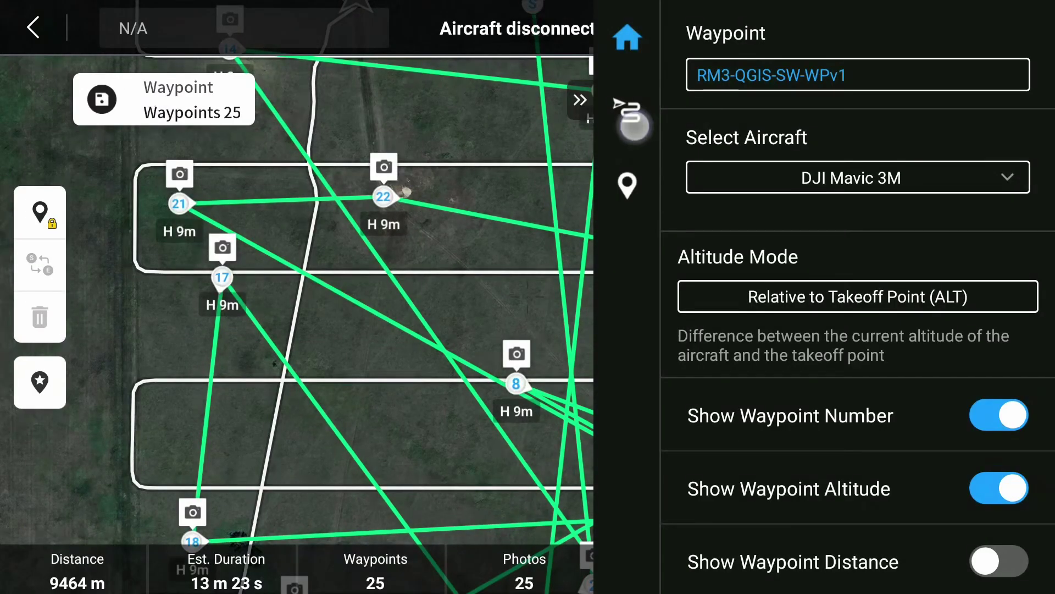
pyautogui.click(635, 126)
pyautogui.click(632, 184)
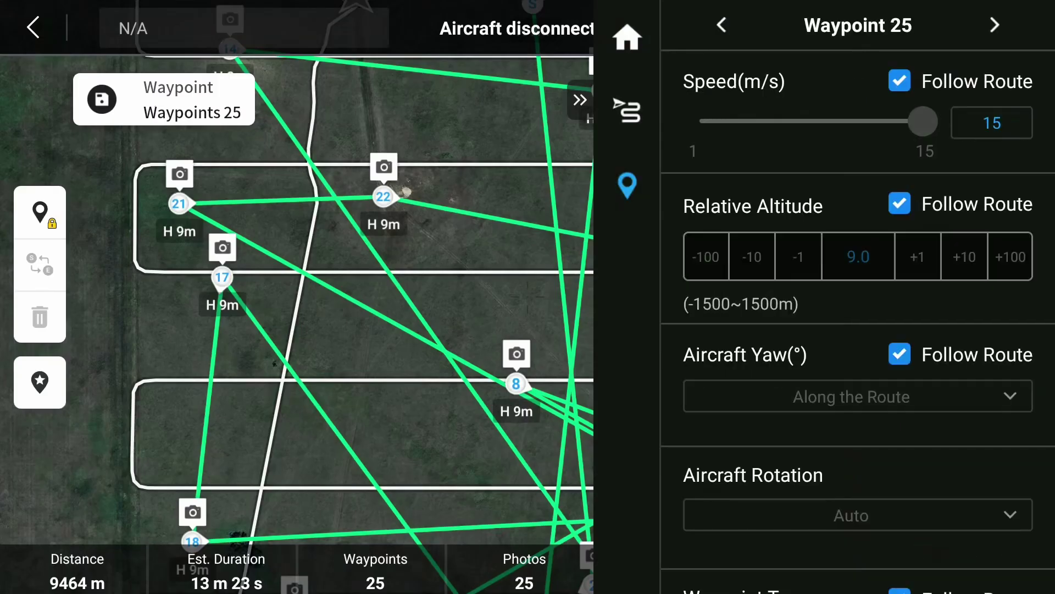
pyautogui.moveTo(865, 443); pyautogui.dragTo(883, 205)
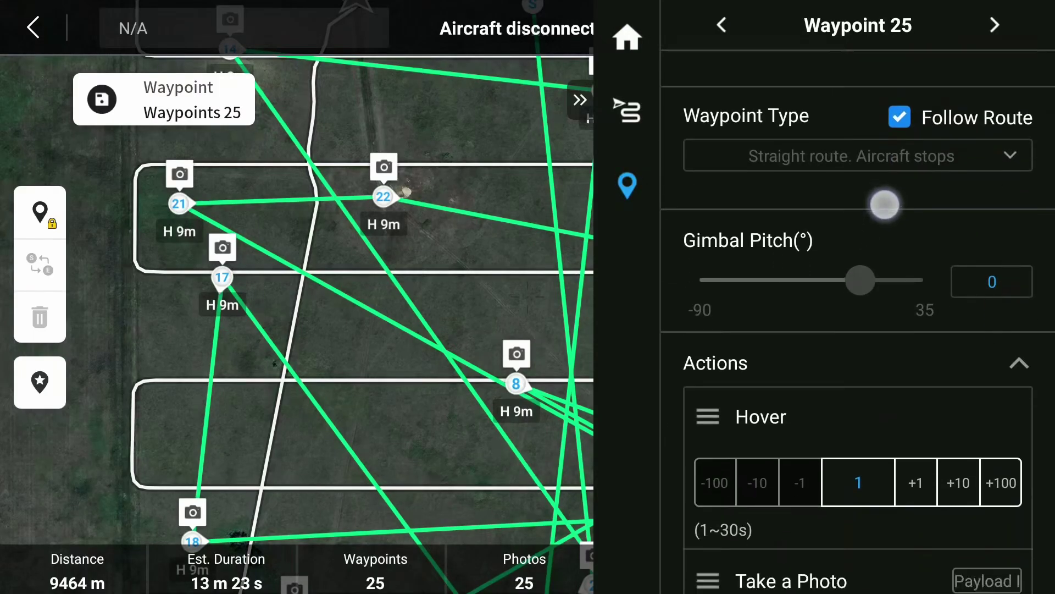
pyautogui.moveTo(863, 398); pyautogui.dragTo(901, 223)
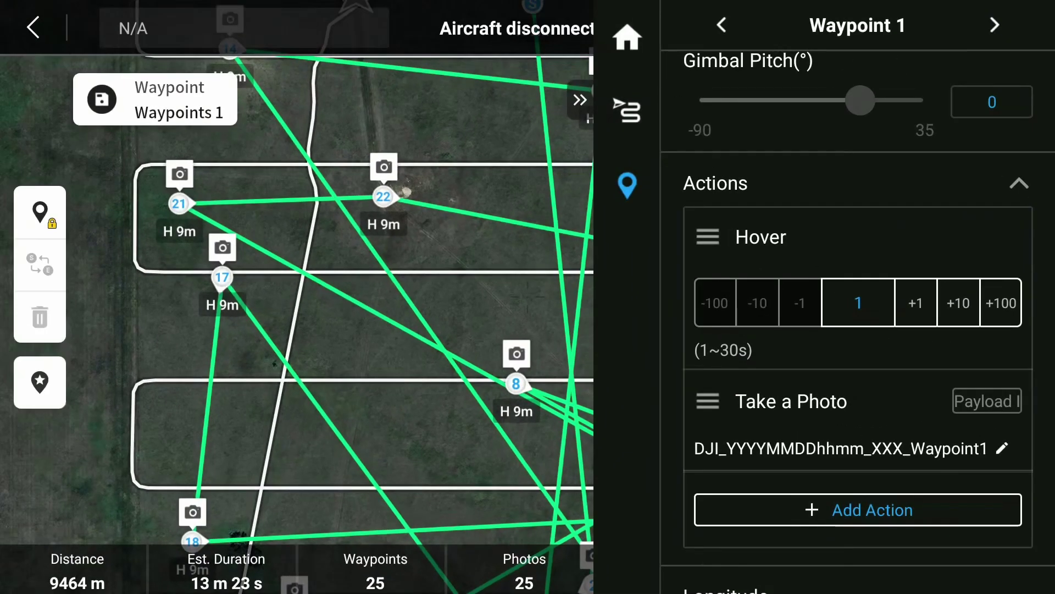
pyautogui.click(995, 25)
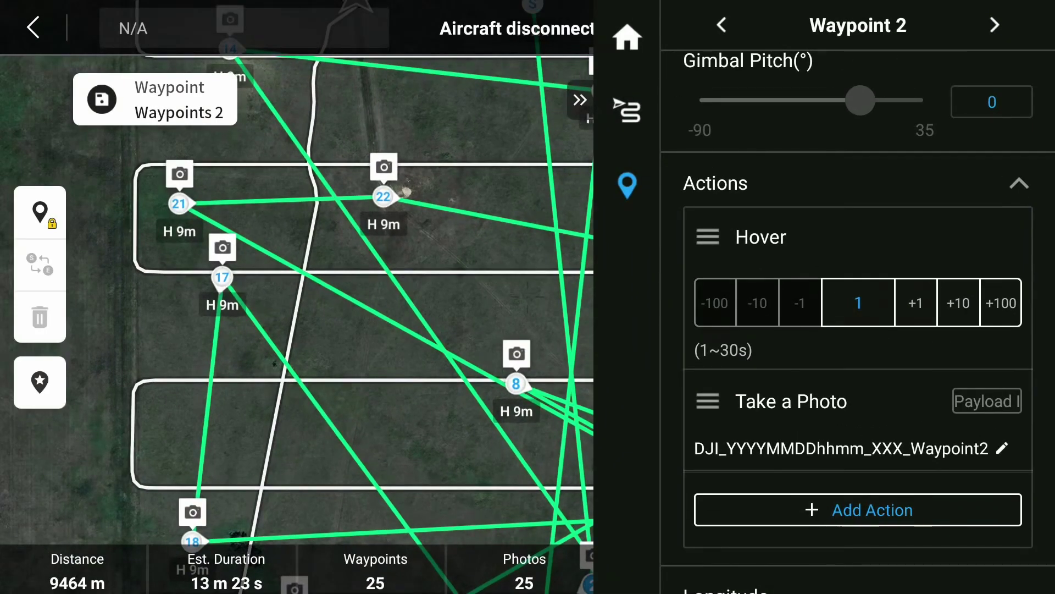
# Step: Review the route-wide takeoff altitude and speed settings, the general mission settings, and the route layout on the map
pyautogui.click(627, 110)
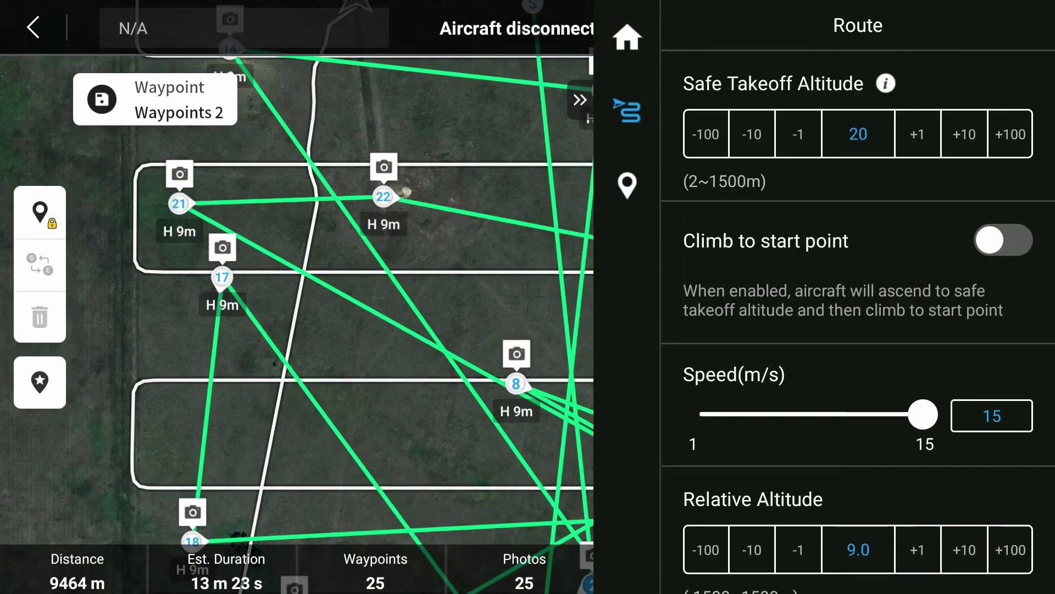
pyautogui.moveTo(797, 275); pyautogui.dragTo(773, 370)
pyautogui.click(627, 38)
pyautogui.scroll(-3, 451, 280)
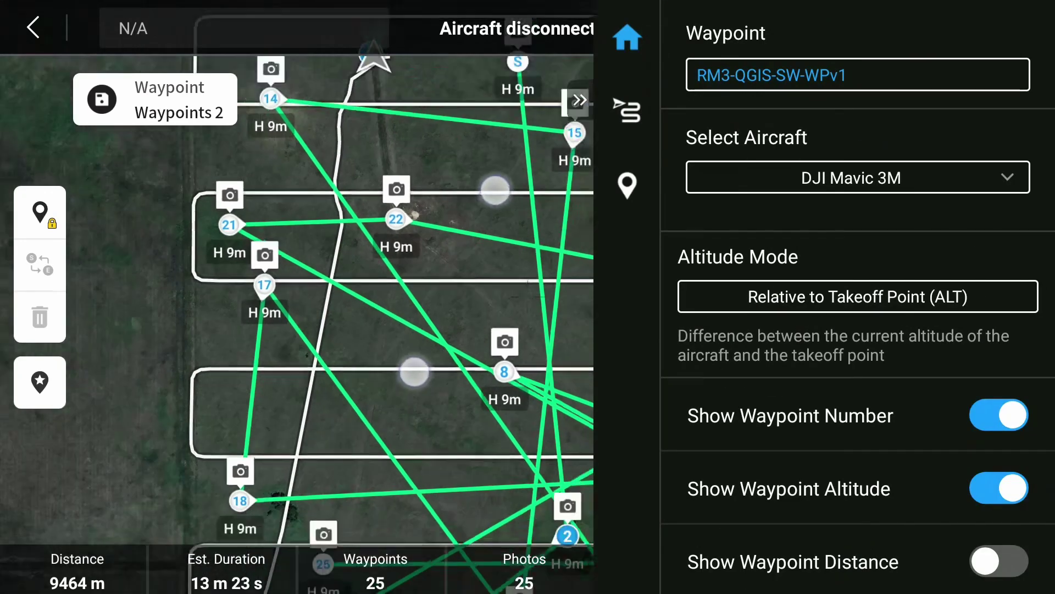
pyautogui.moveTo(472, 194); pyautogui.dragTo(324, 181)
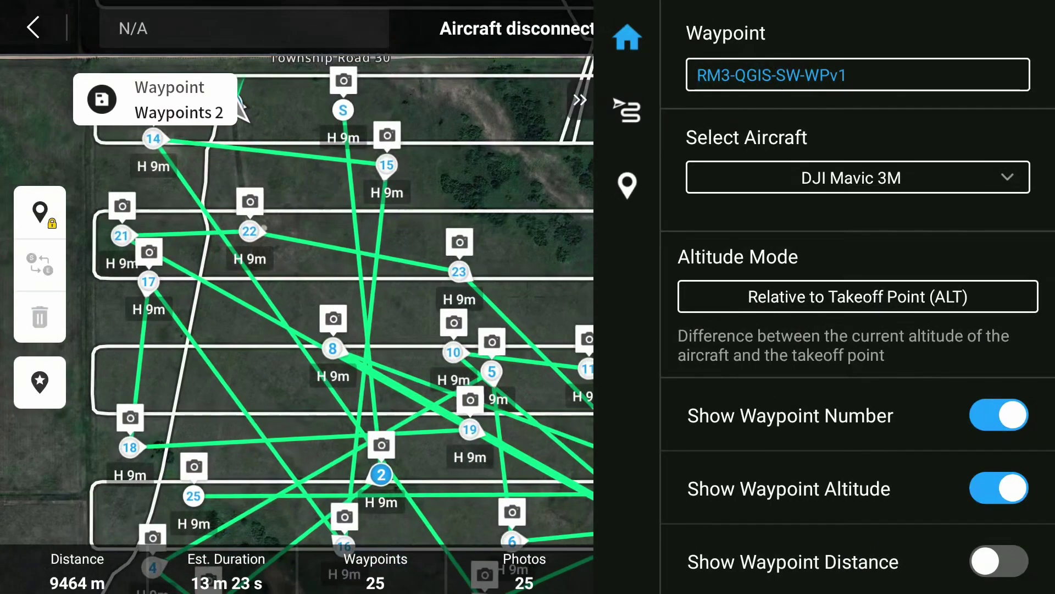
pyautogui.moveTo(539, 180); pyautogui.dragTo(486, 272)
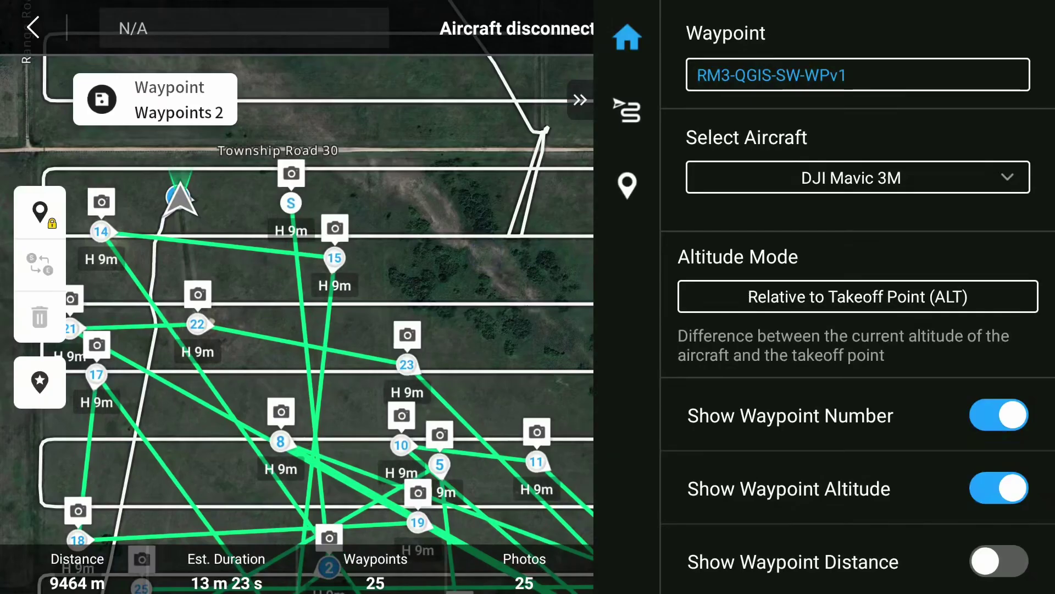
pyautogui.moveTo(549, 263); pyautogui.dragTo(566, 175)
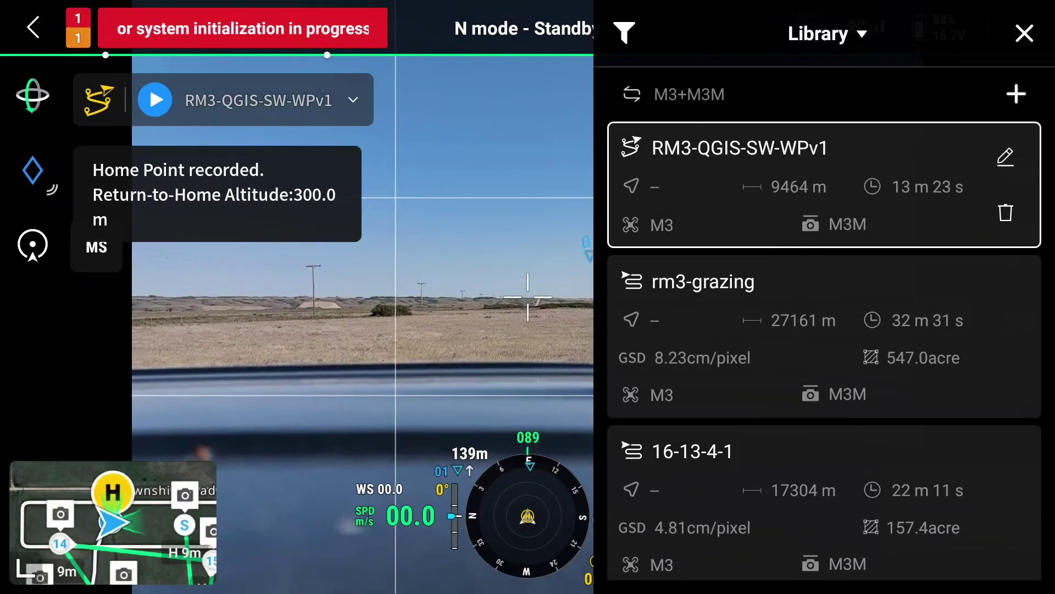
# Step: Close the flight route library and switch from the live camera view to the full-screen route map
pyautogui.click(1024, 33)
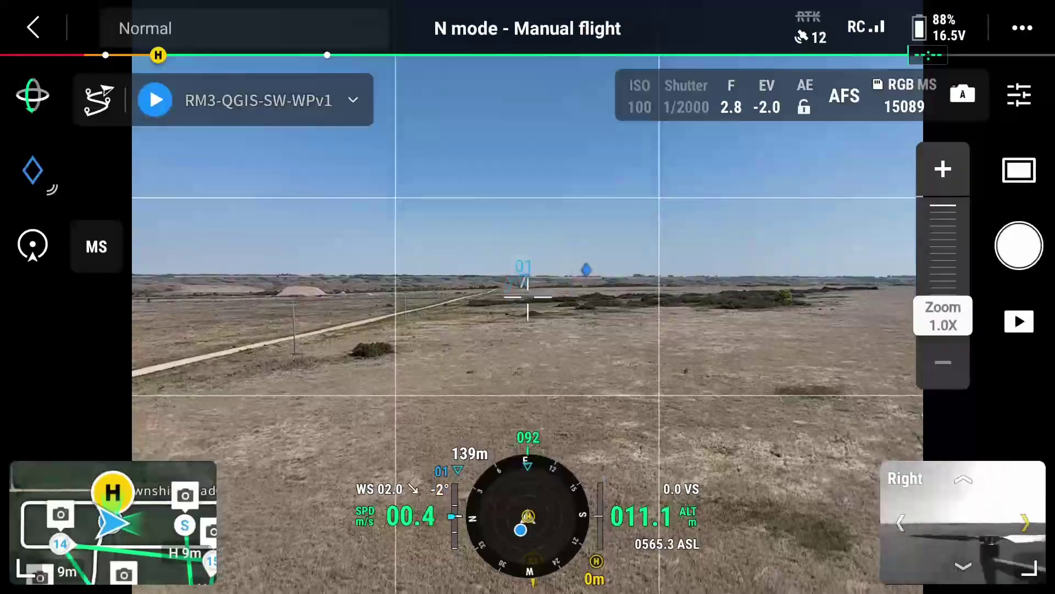
pyautogui.click(113, 522)
pyautogui.click(91, 522)
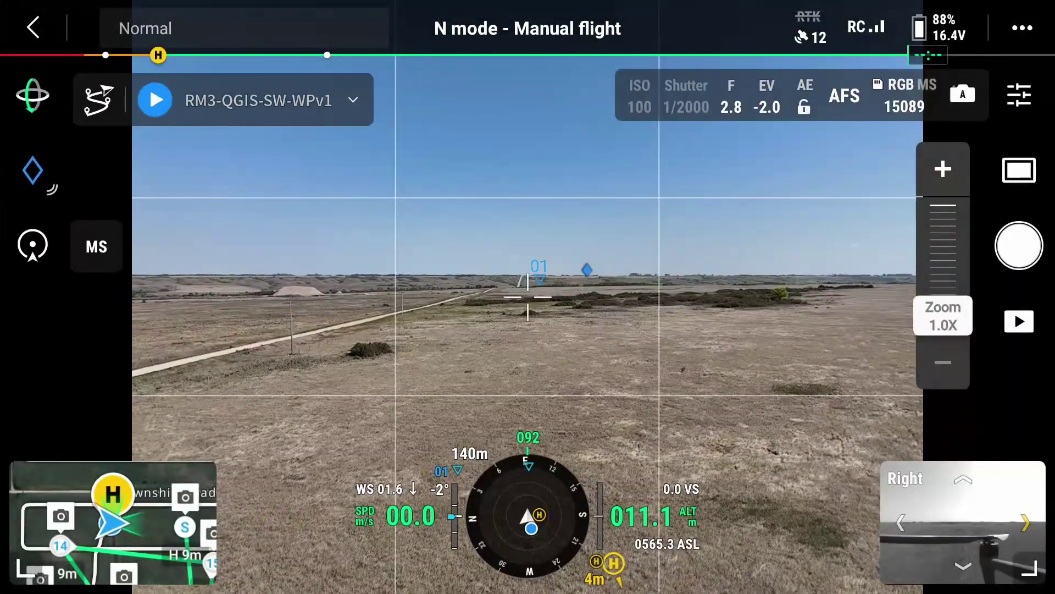
pyautogui.click(110, 522)
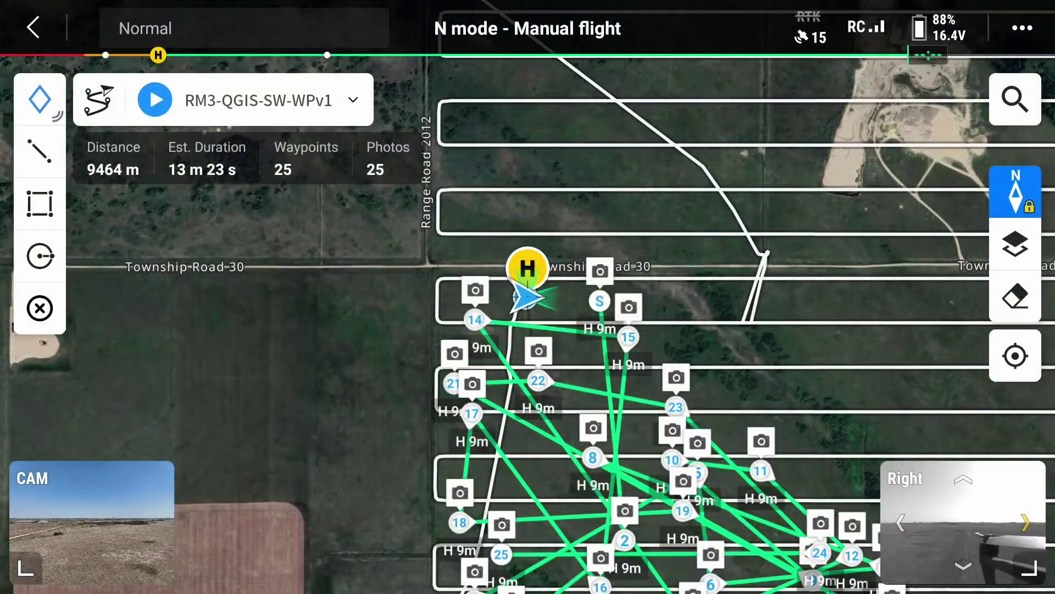
# Step: Open the route's preflight check and set the obstacle braking distances to 2.8 m horizontal, 3.0 m upward and 2.0 m downward
pyautogui.click(155, 99)
pyautogui.scroll(-2, 527, 330)
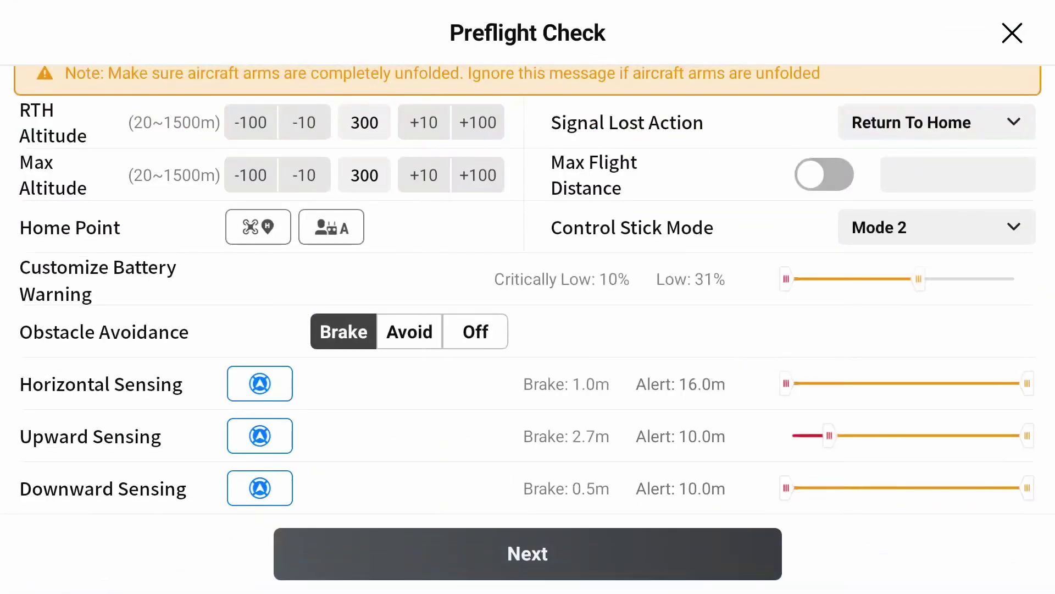
pyautogui.moveTo(796, 384); pyautogui.dragTo(800, 383)
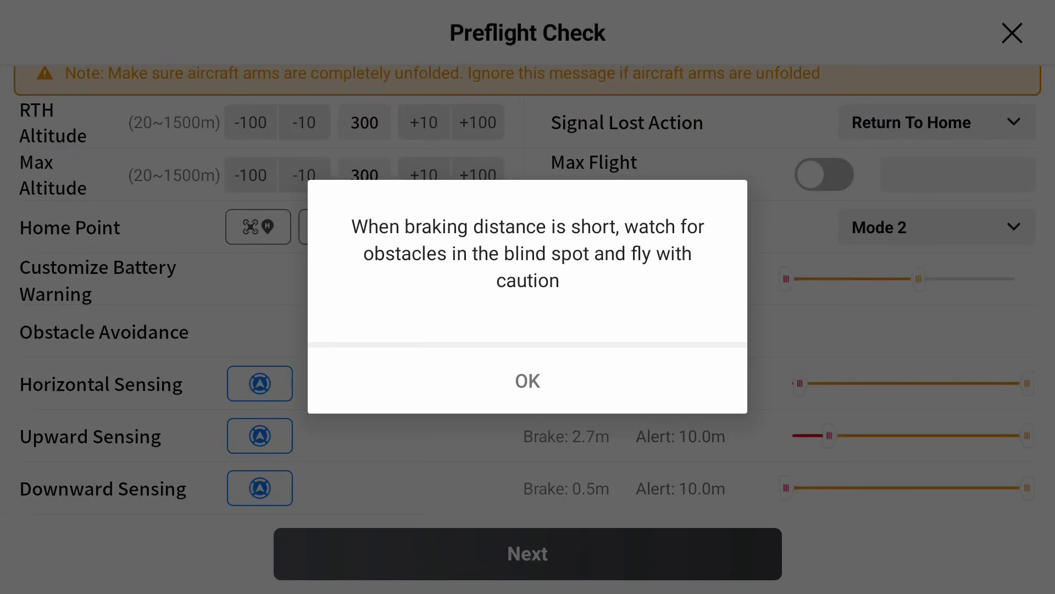
pyautogui.click(641, 374)
pyautogui.moveTo(837, 436)
pyautogui.mouseDown()
pyautogui.moveTo(784, 454)
pyautogui.moveTo(830, 444)
pyautogui.mouseUp()
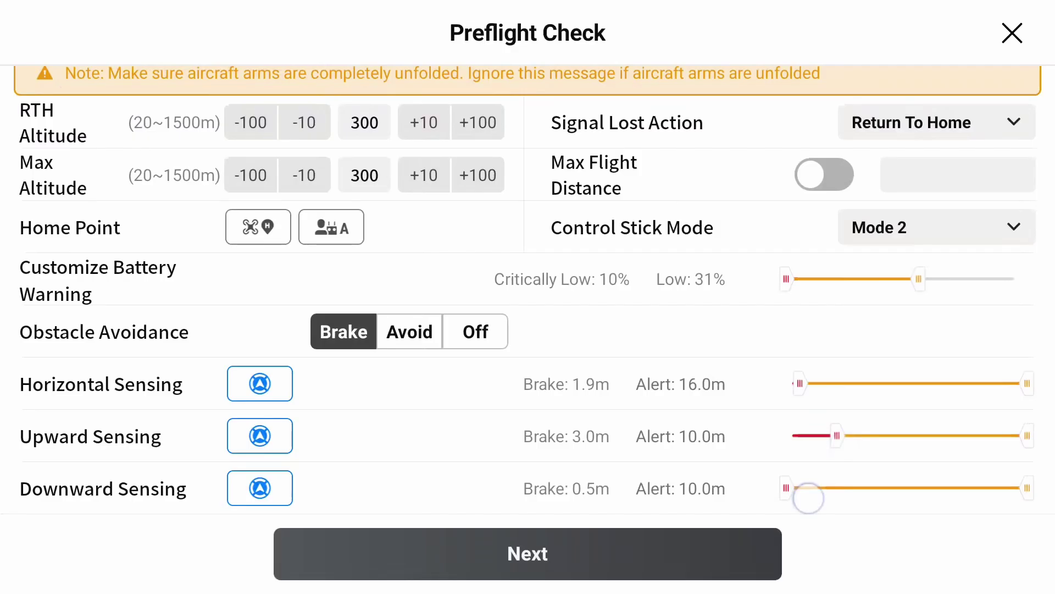
pyautogui.moveTo(837, 496); pyautogui.dragTo(848, 493)
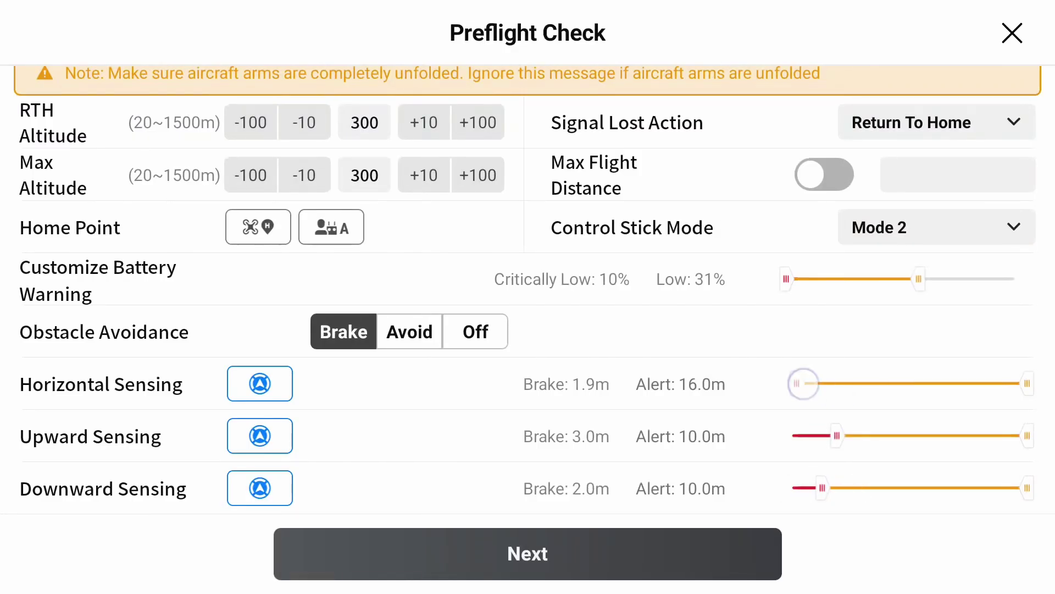
pyautogui.moveTo(803, 383); pyautogui.dragTo(814, 384)
pyautogui.click(672, 372)
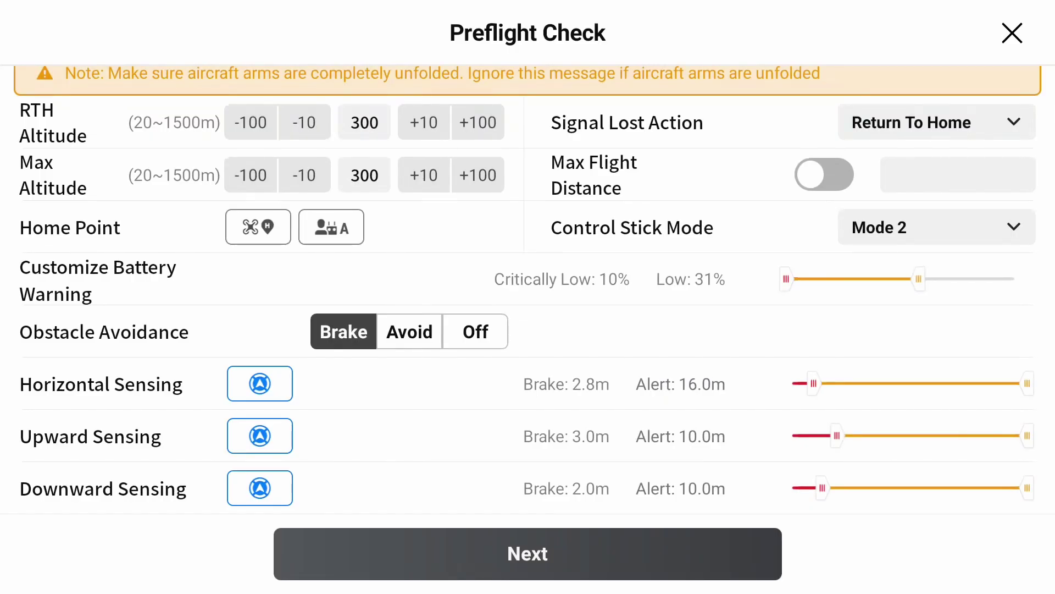
# Step: Proceed to the waypoint route checklist, upload the flight mission to the aircraft and start it
pyautogui.click(528, 554)
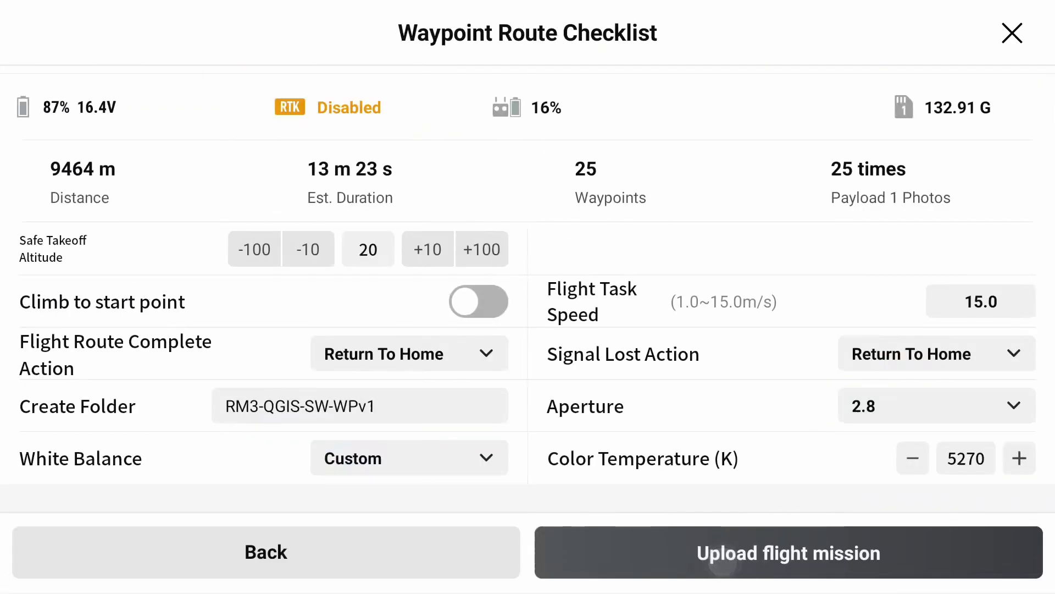
pyautogui.click(721, 561)
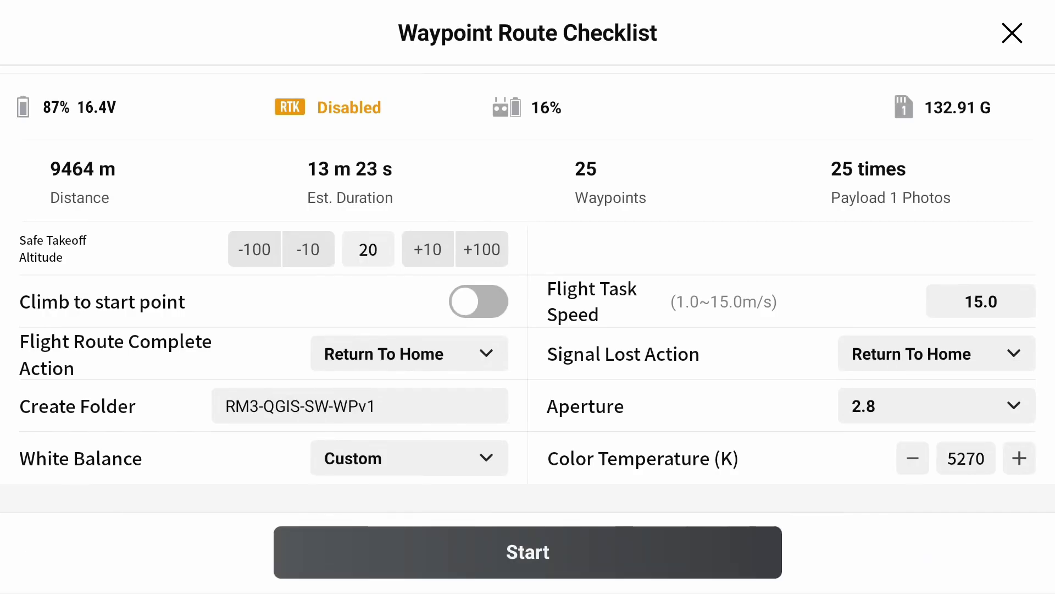
pyautogui.click(712, 551)
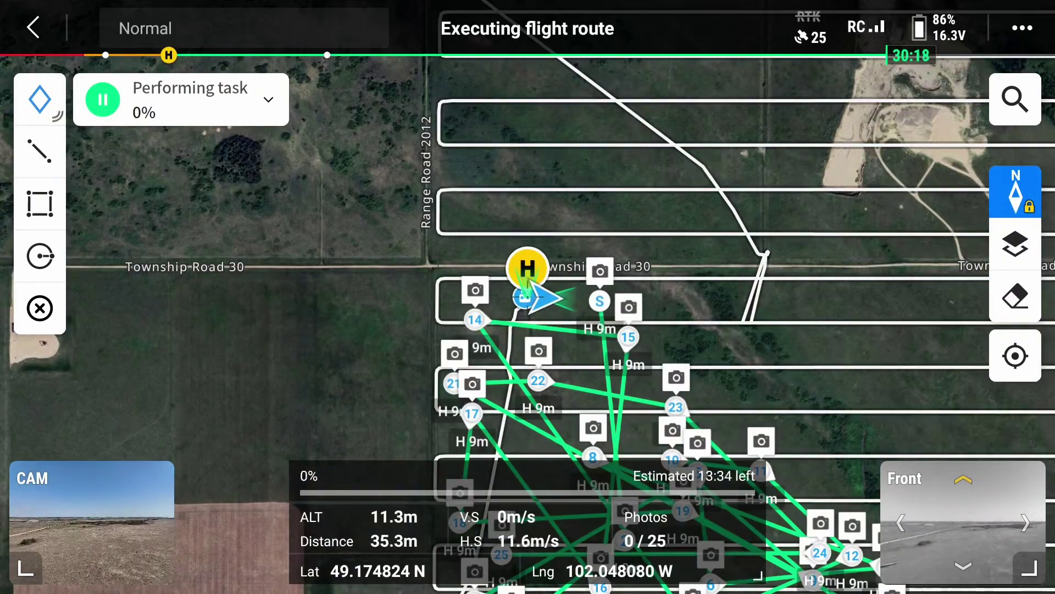
# Step: Return to the full-screen camera view during the mission and enable Multispectral photo capture alongside Visible Light
pyautogui.moveTo(873, 351); pyautogui.dragTo(781, 228)
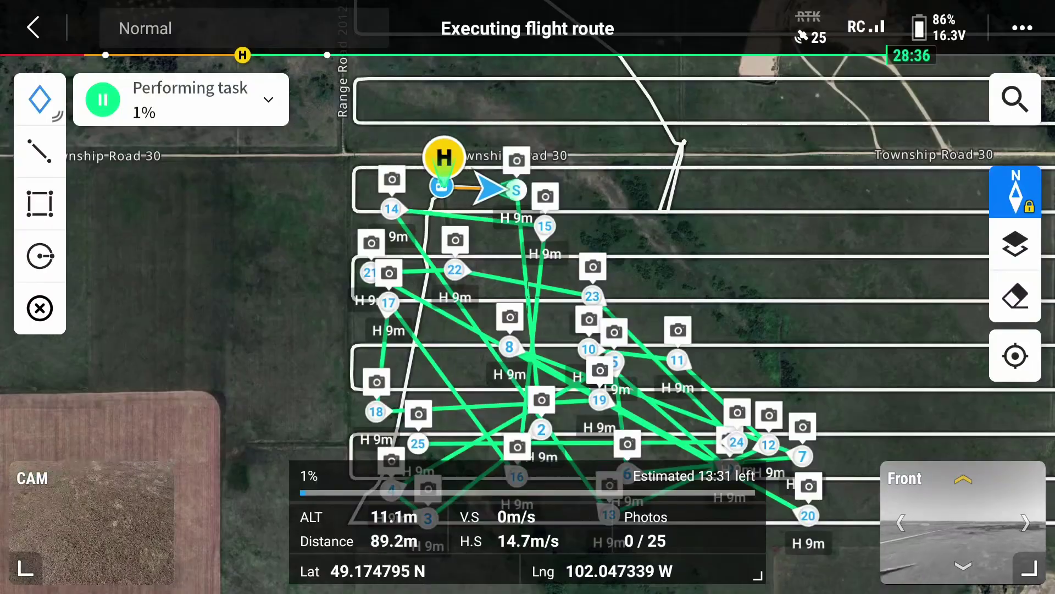
pyautogui.click(91, 522)
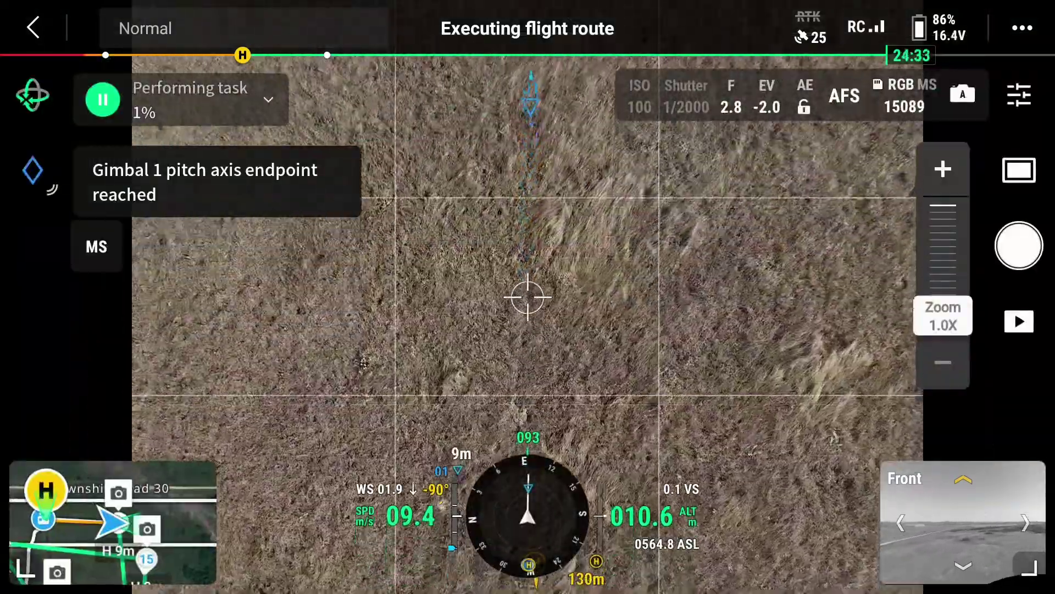
pyautogui.click(904, 96)
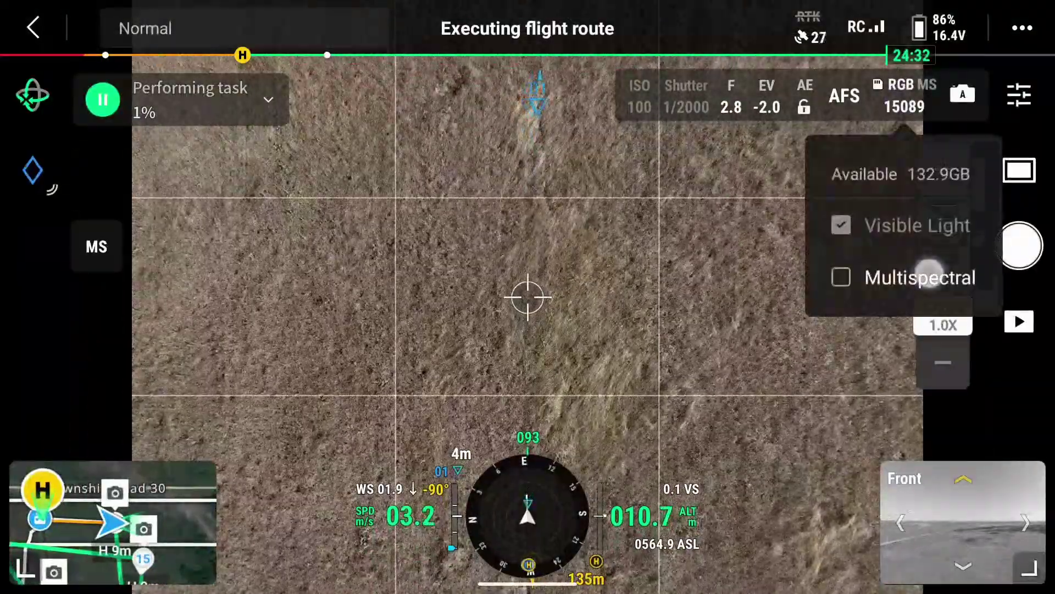
pyautogui.click(842, 276)
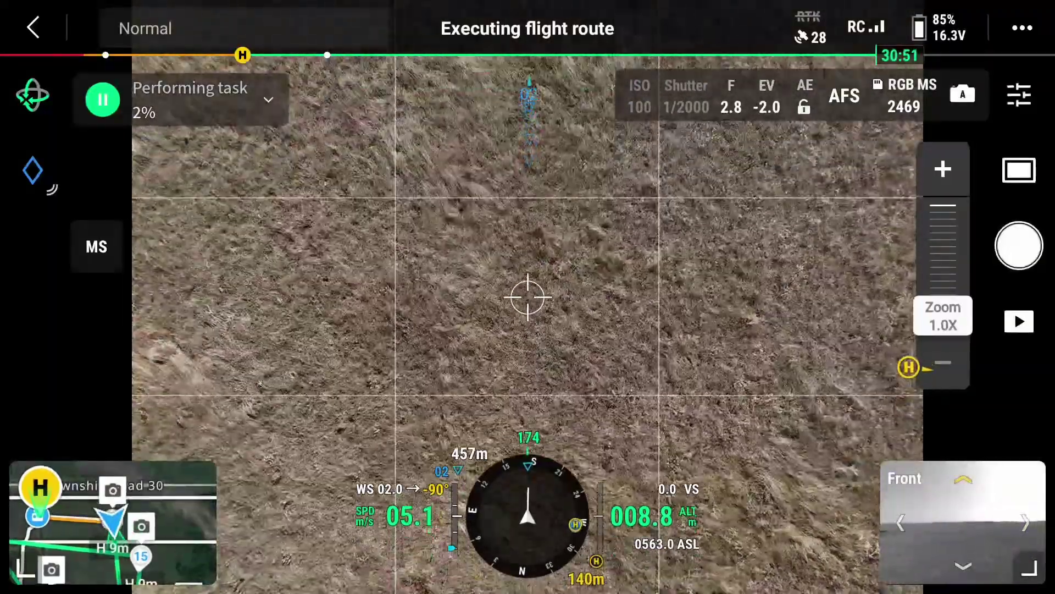
# Step: Check the aircraft's progress along the route on the full-screen map, and return to the camera view
pyautogui.click(112, 522)
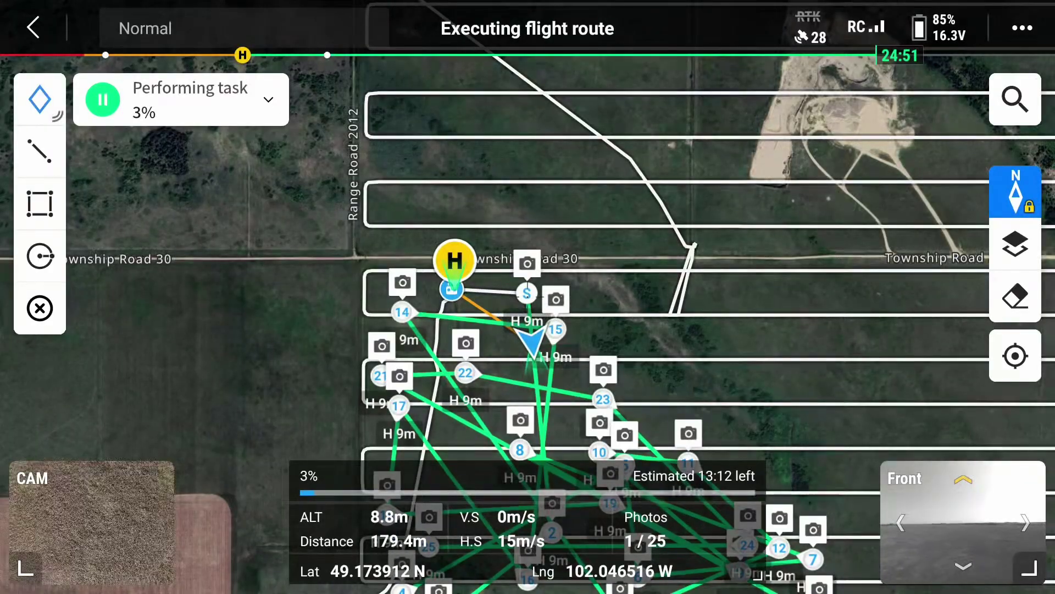
pyautogui.click(91, 522)
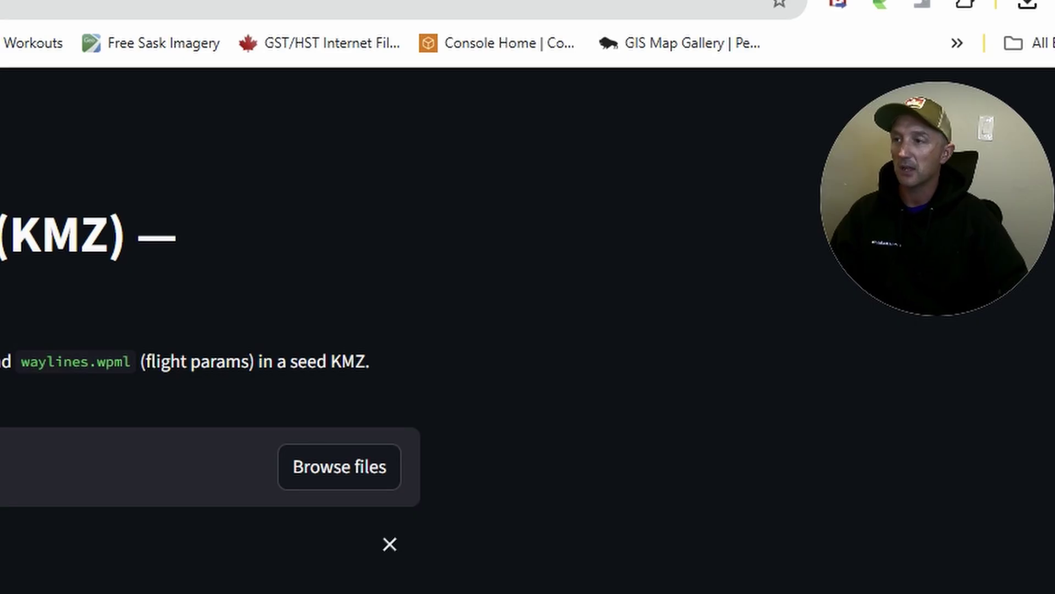
# Step: Switch to the browser and view the license text of the QGIS-GeoJSON-DJI-Pilot2-waypoints repository on GitHub
pyautogui.hotkey('ctrl', 'Tab')
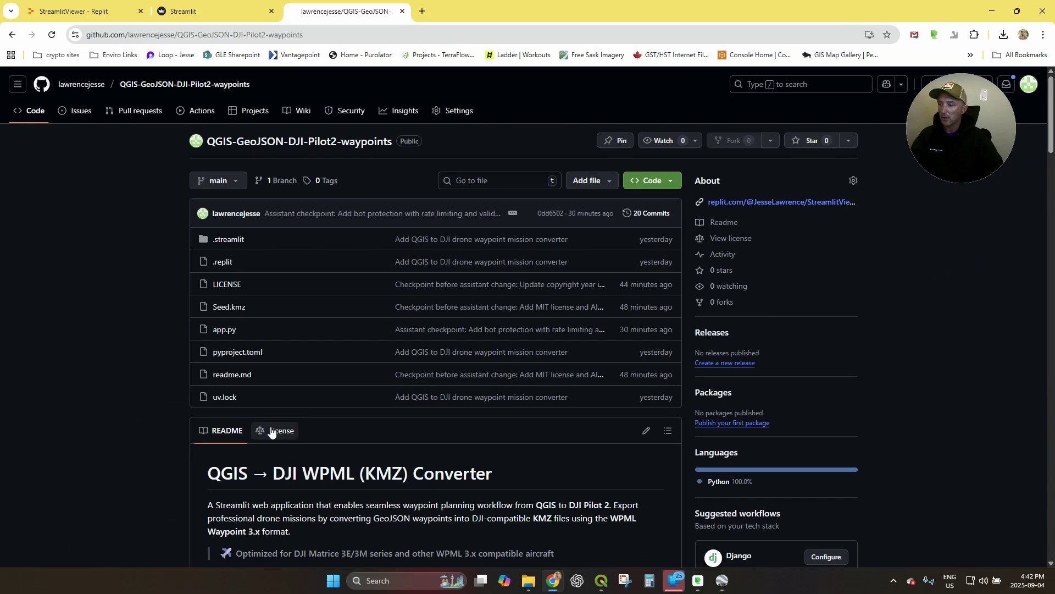
pyautogui.click(277, 431)
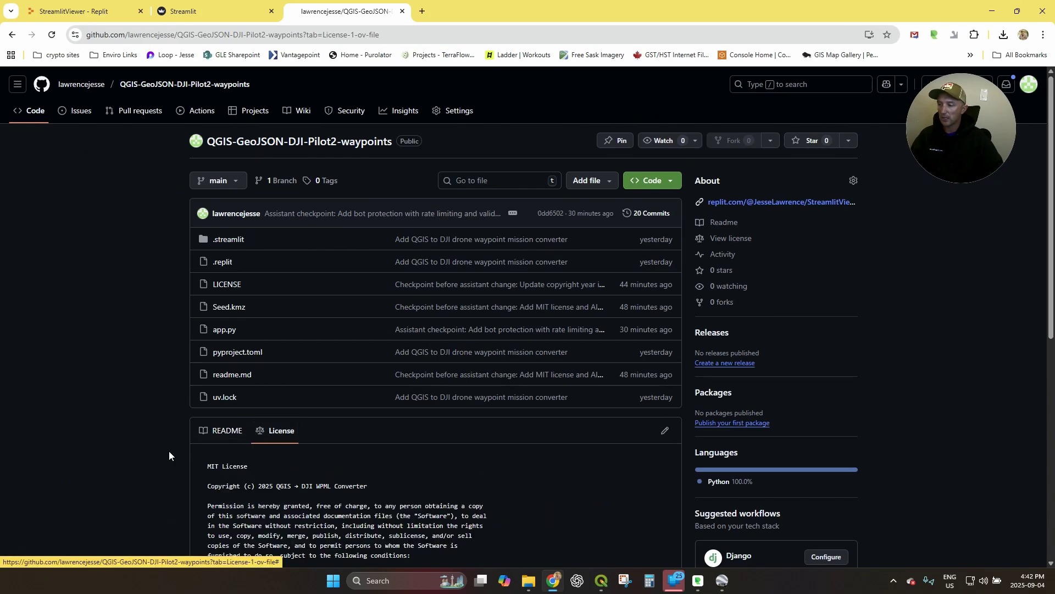
pyautogui.scroll(-2, 169, 449)
pyautogui.scroll(2, 166, 448)
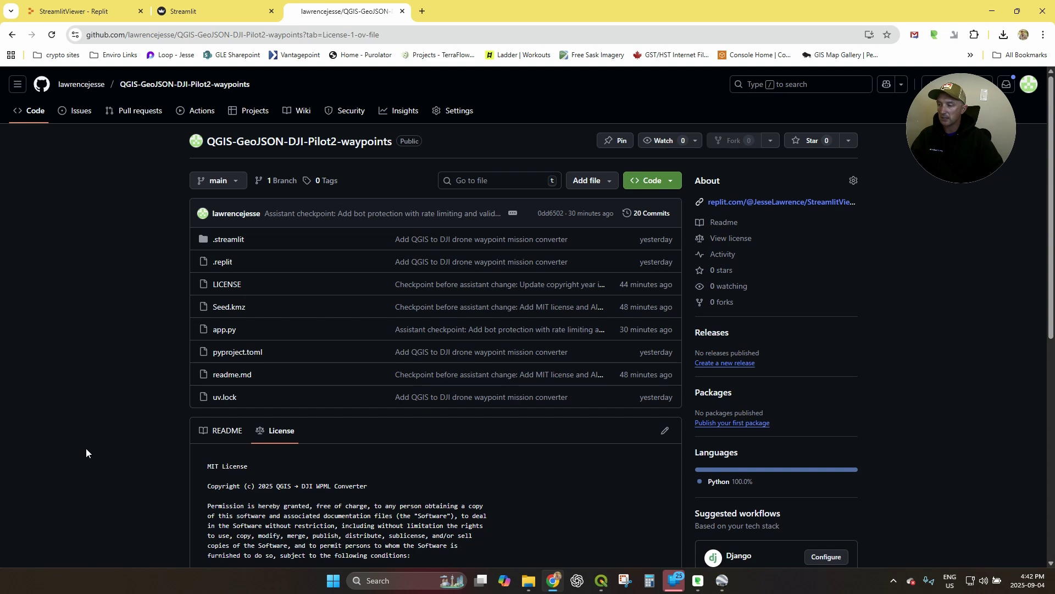
pyautogui.hotkey('ctrl', 'Tab')
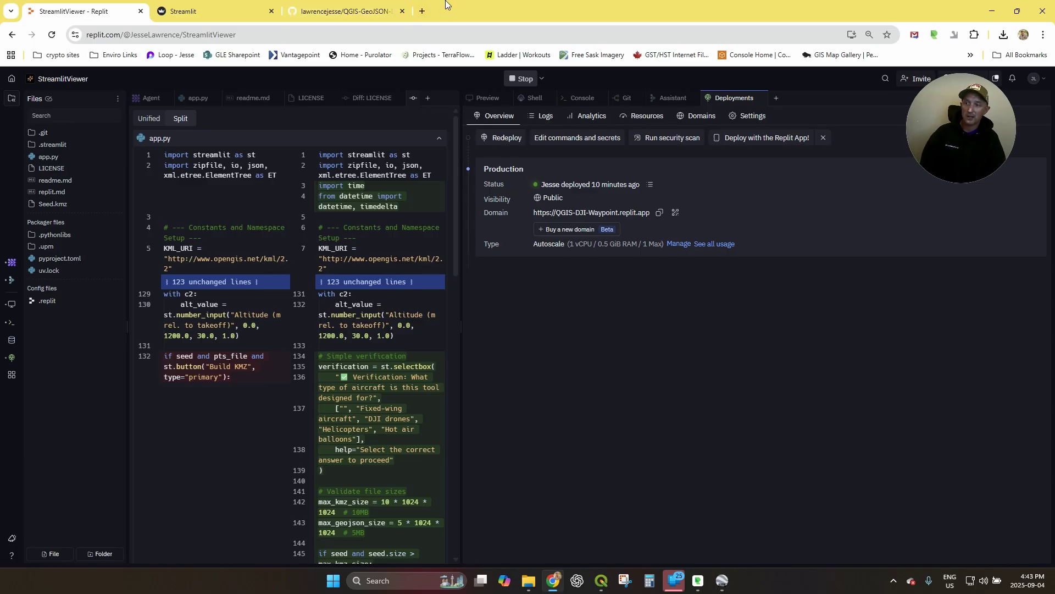
pyautogui.click(346, 11)
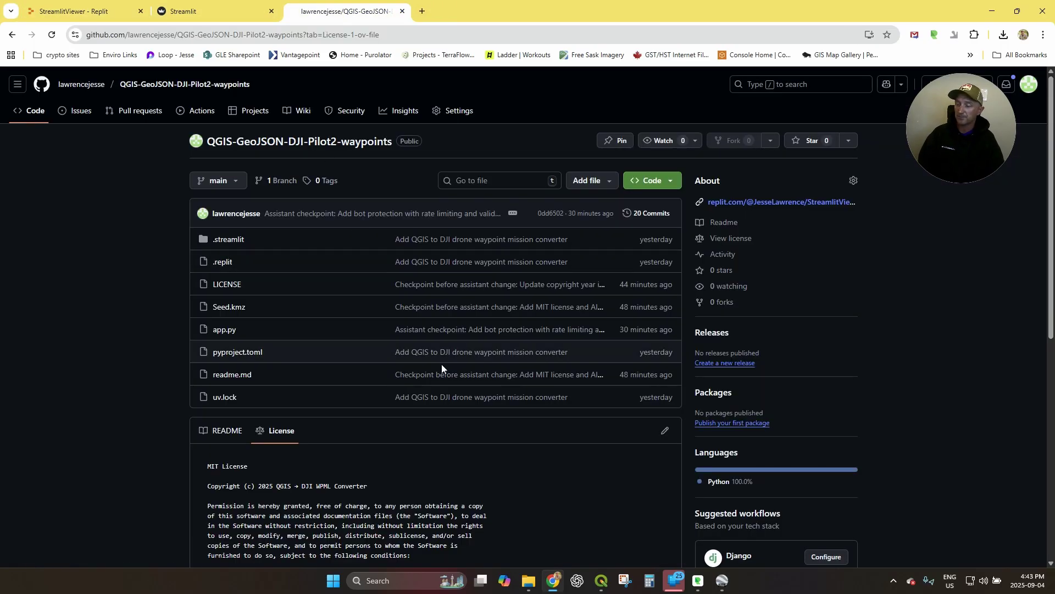